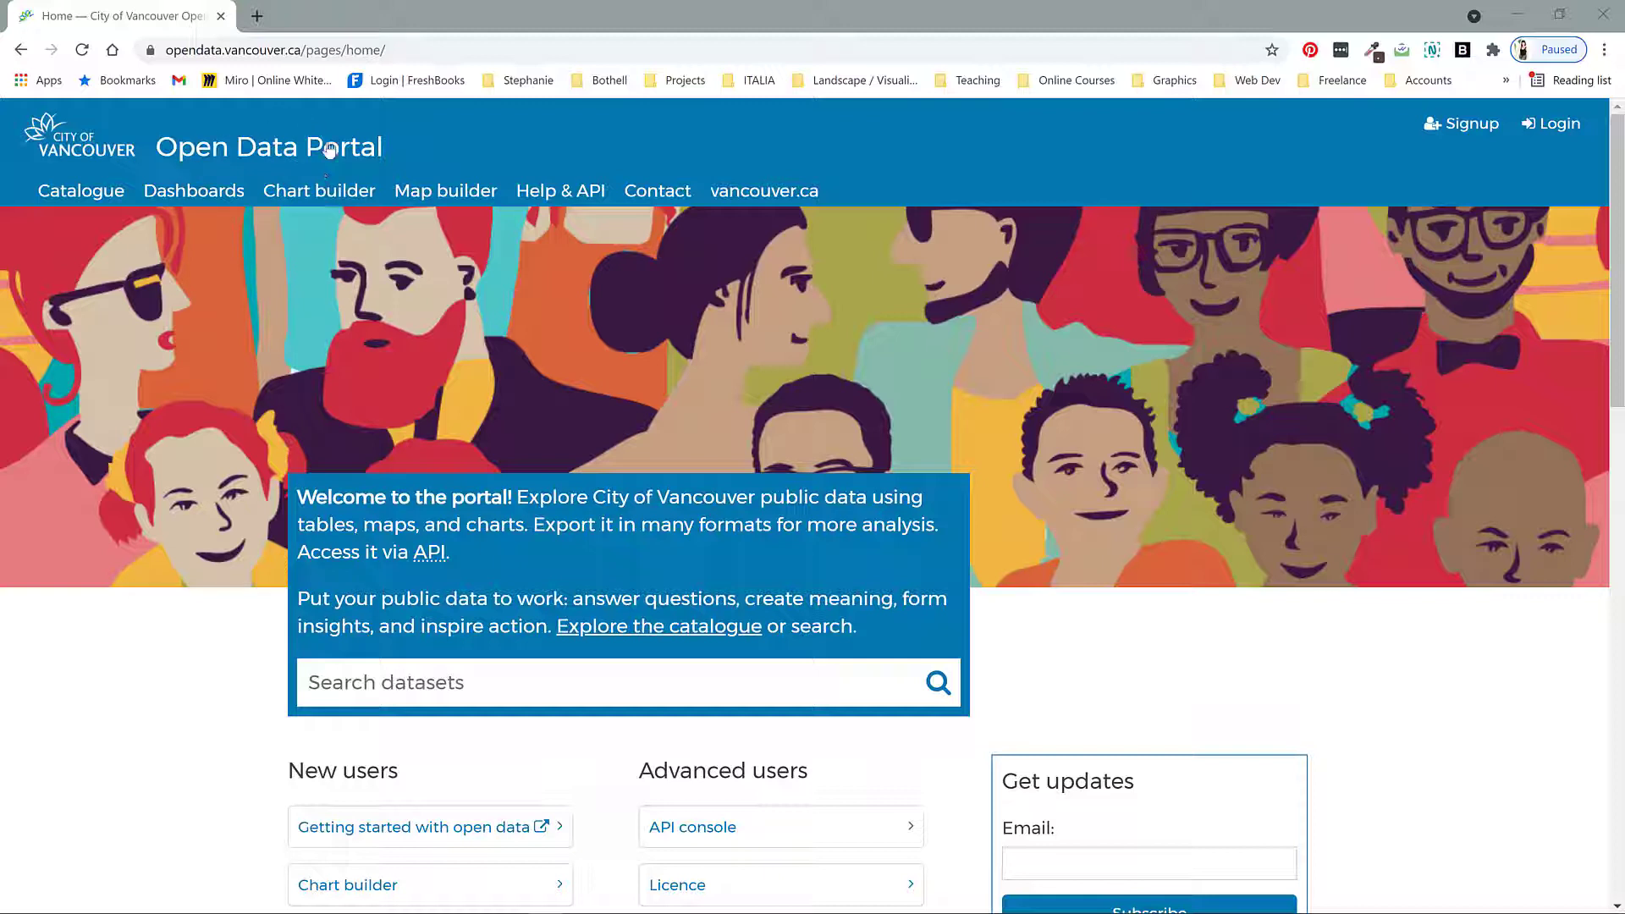
Step: Search the City of Vancouver open data portal for "street trees" and open the Street trees dataset's information page
{"action": "left_click", "coordinate": [193, 49]}
{"action": "left_click", "coordinate": [341, 49]}
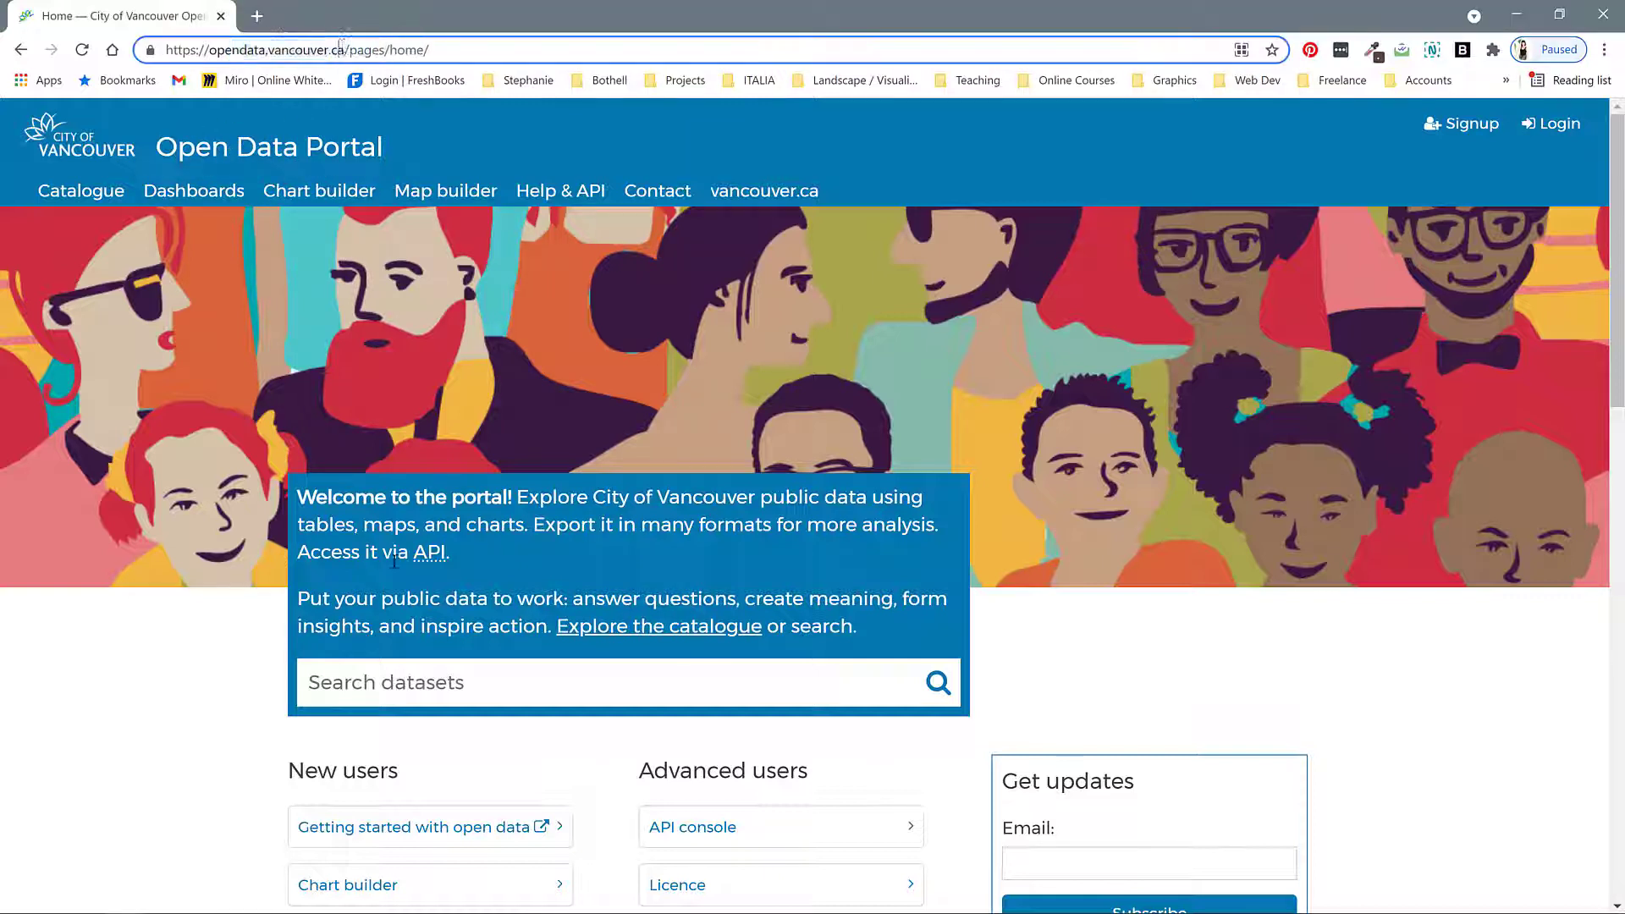
{"action": "left_click", "coordinate": [402, 690]}
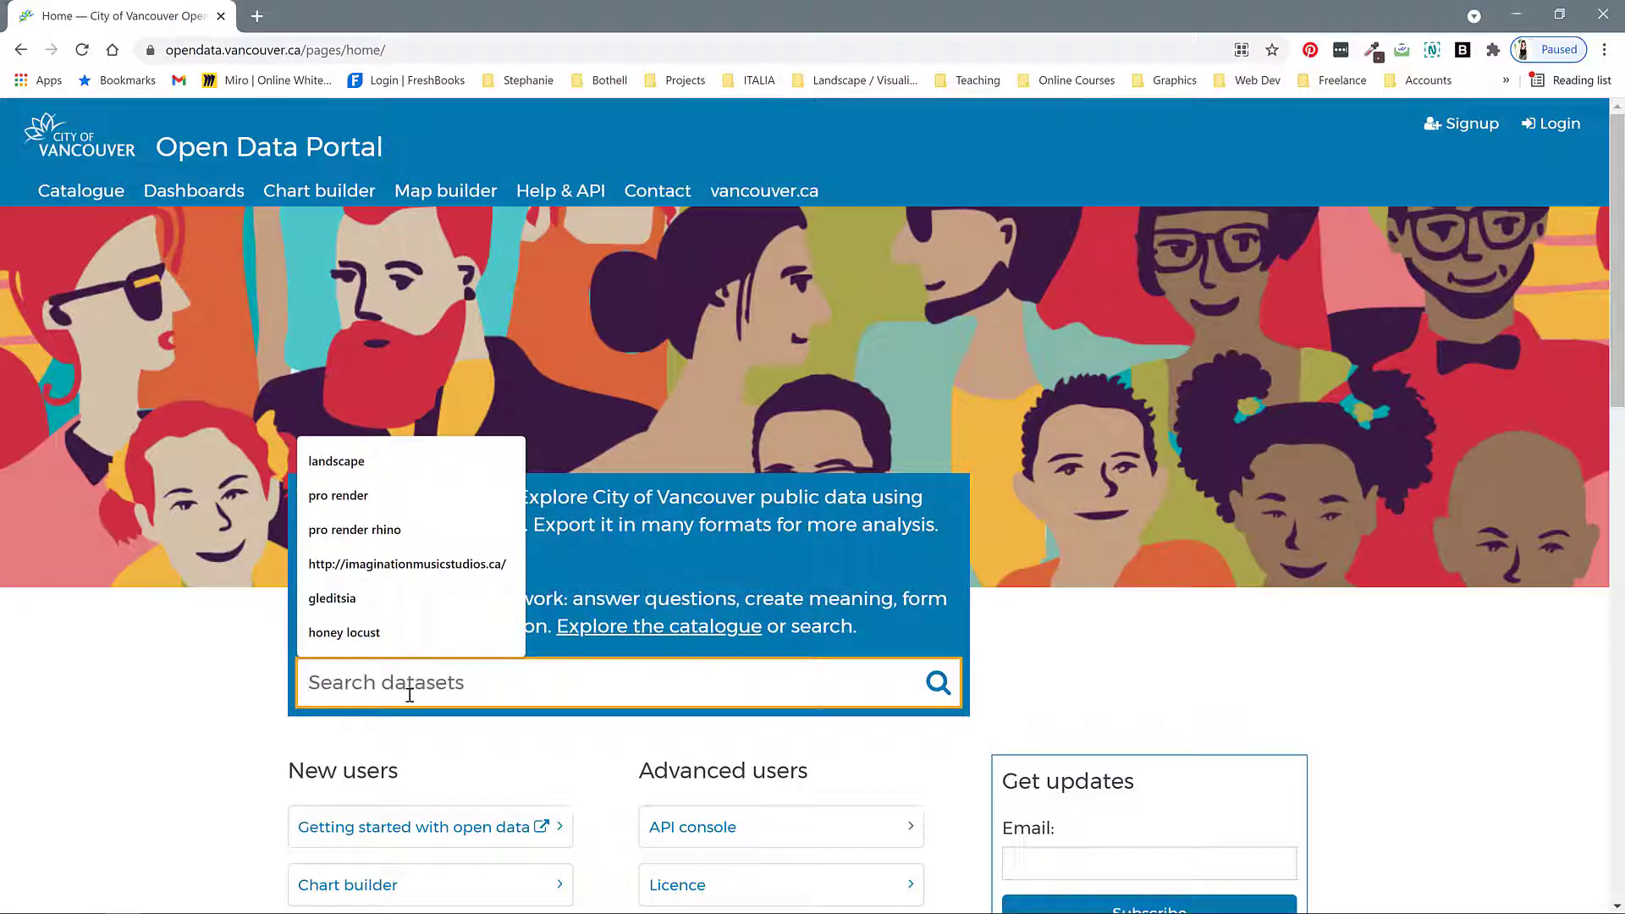
{"action": "type", "text": "street trees"}
{"action": "key", "text": "Return"}
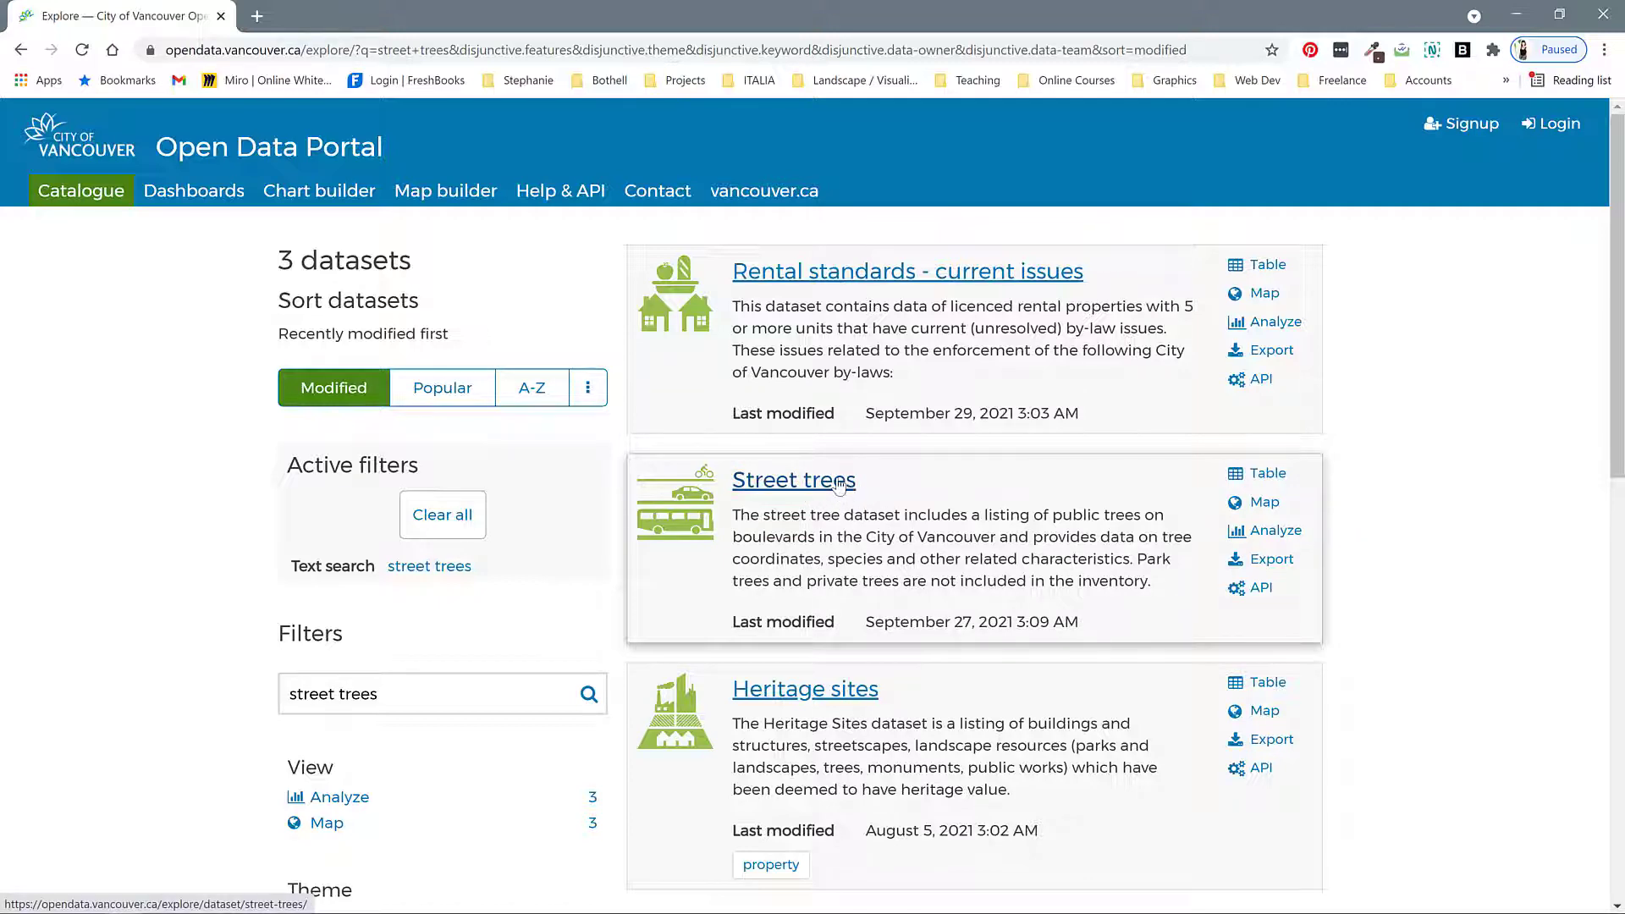
{"action": "left_click", "coordinate": [842, 487]}
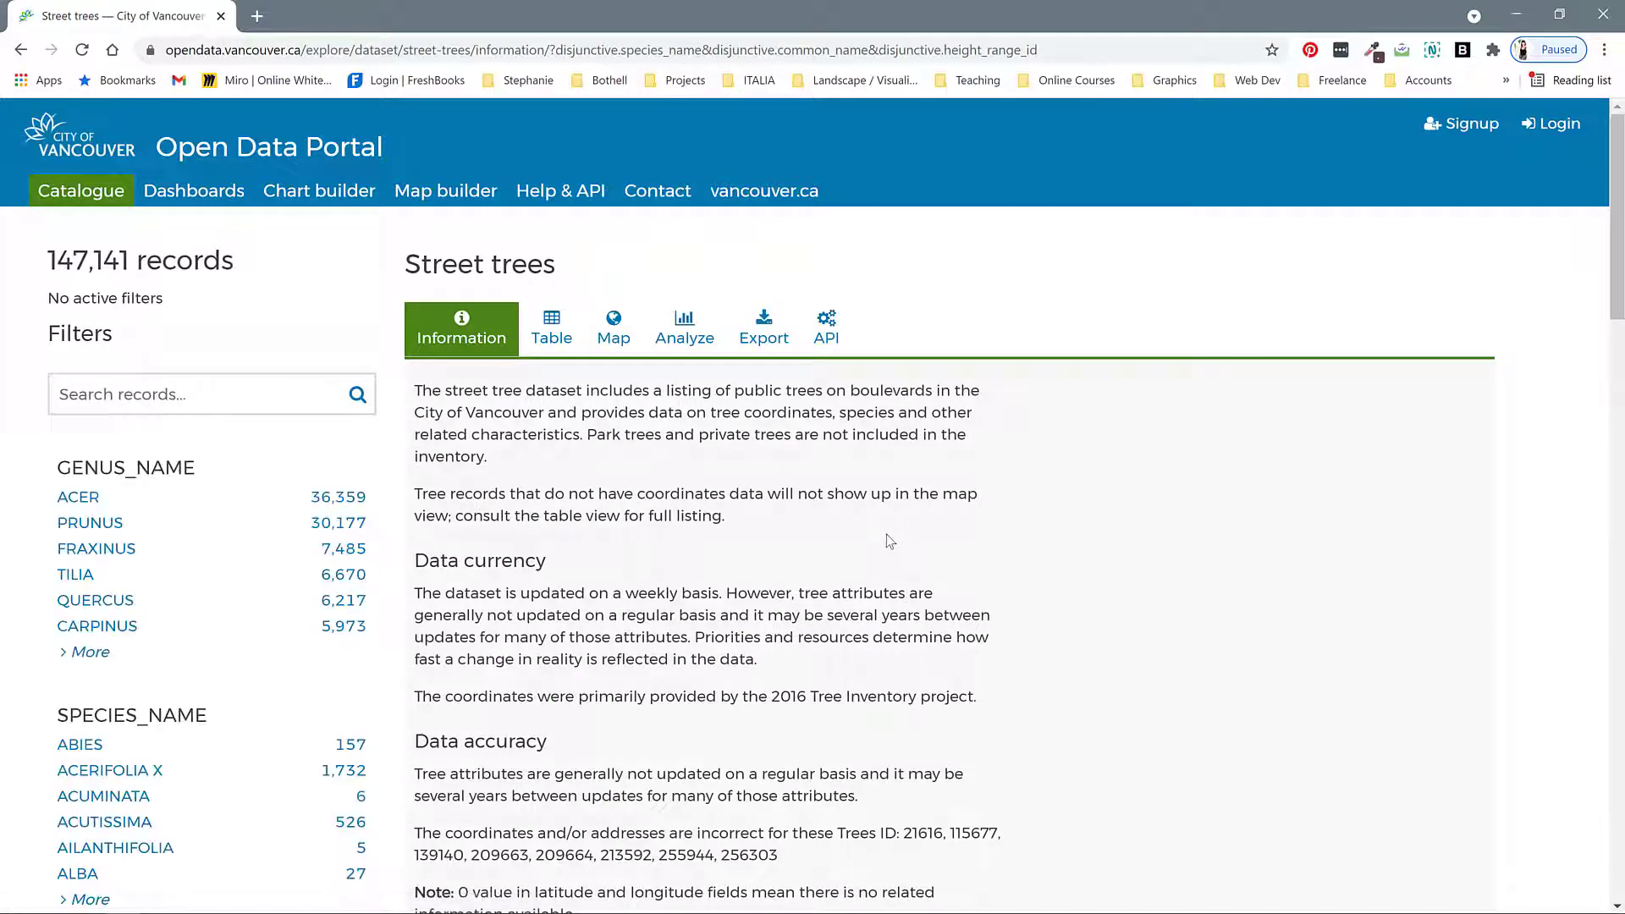
{"action": "scroll", "coordinate": [843, 483], "scroll_direction": "down", "scroll_amount": 1}
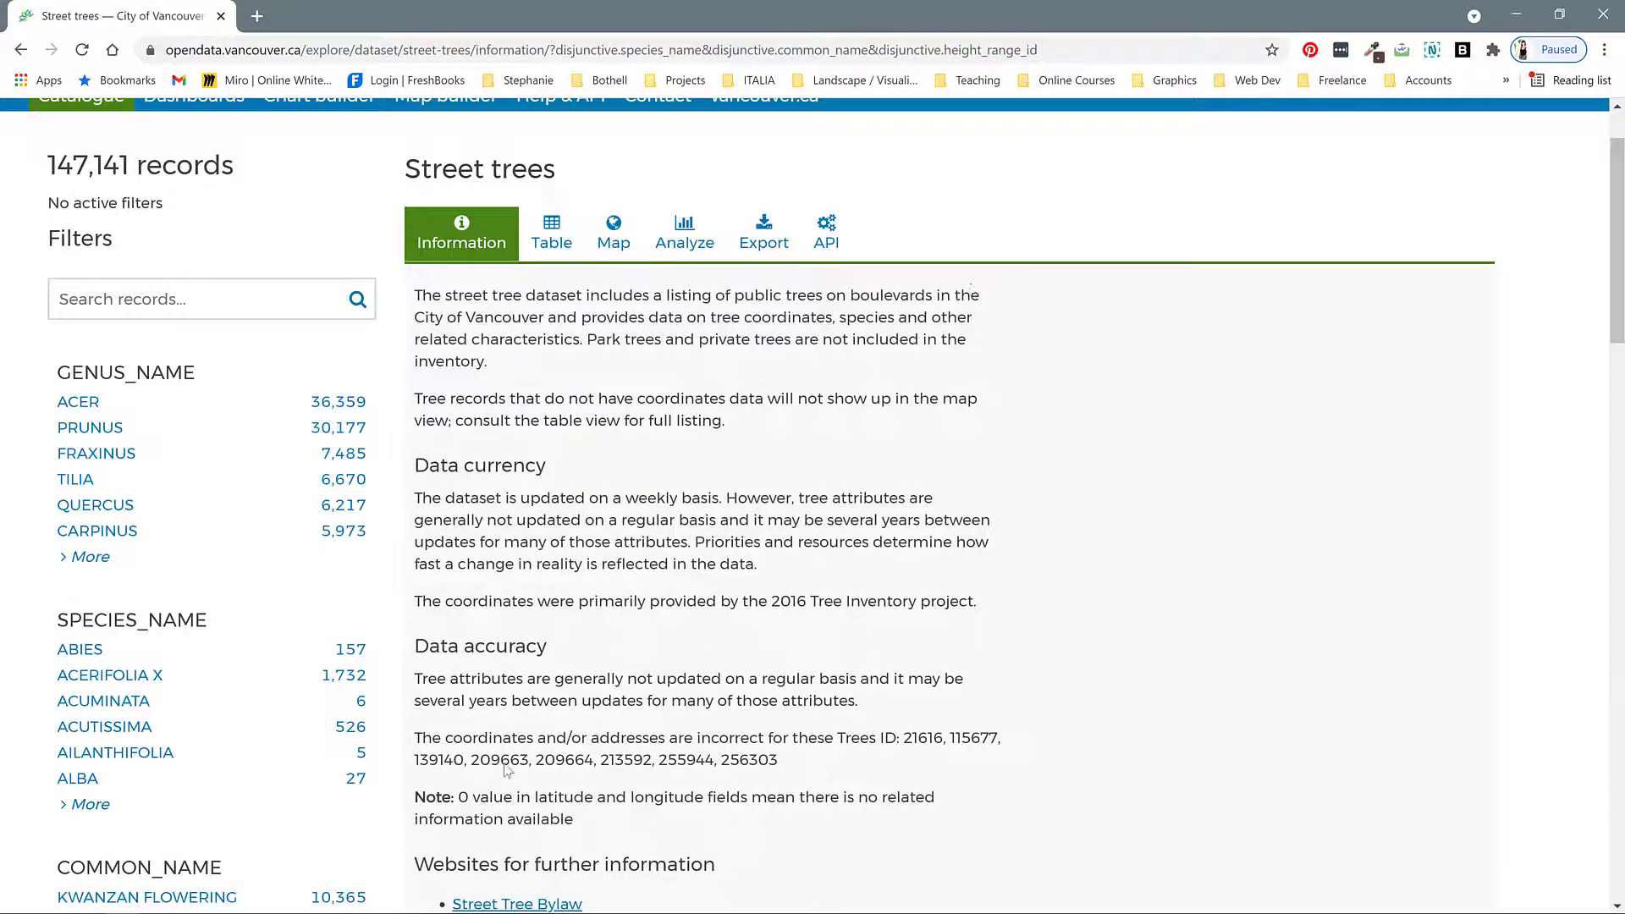
{"action": "scroll", "coordinate": [720, 733], "scroll_direction": "up", "scroll_amount": 1}
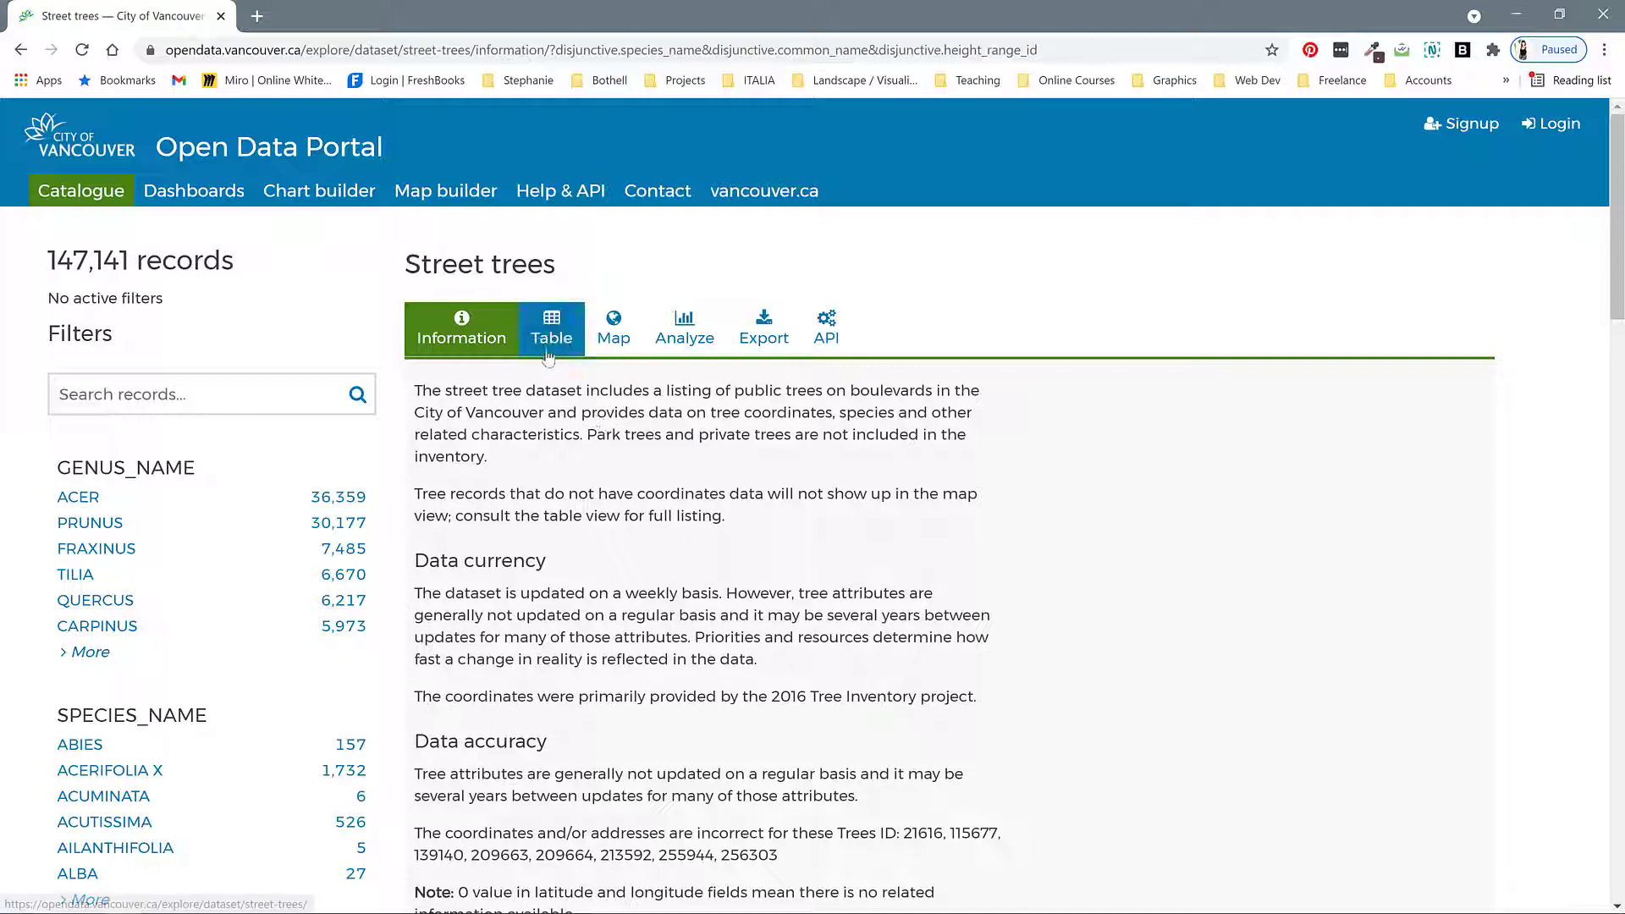
Step: Show the Street trees dataset on the map and zoom in to the individual trees around Riley Park
{"action": "left_click", "coordinate": [615, 330]}
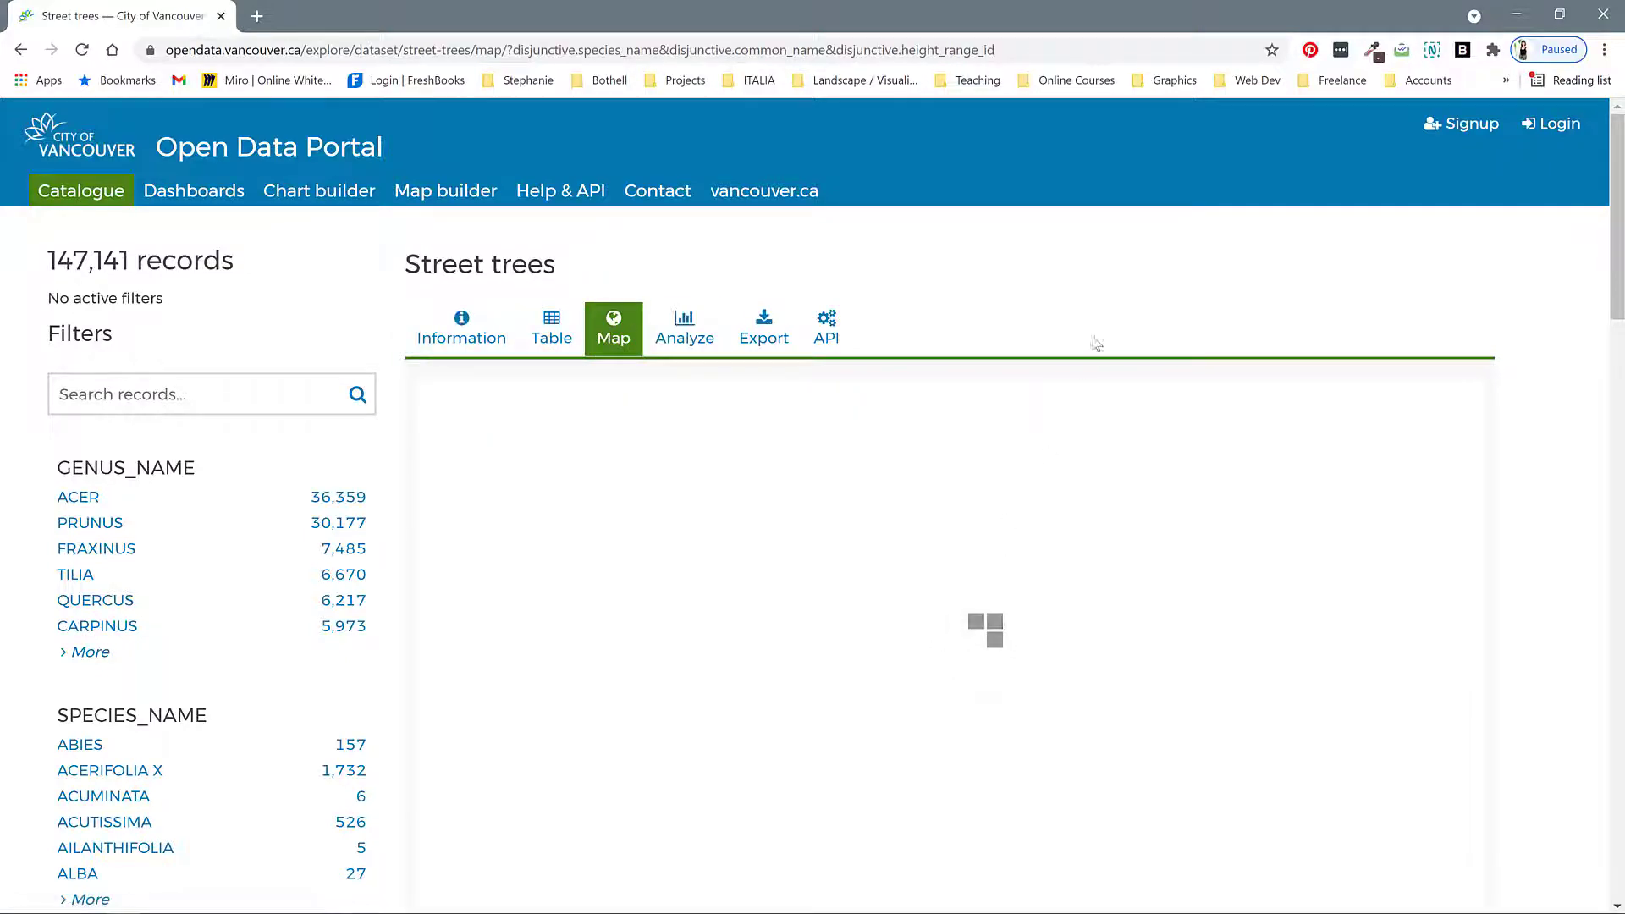
{"action": "scroll", "coordinate": [1092, 344], "scroll_direction": "down", "scroll_amount": 1}
{"action": "left_click", "coordinate": [915, 641]}
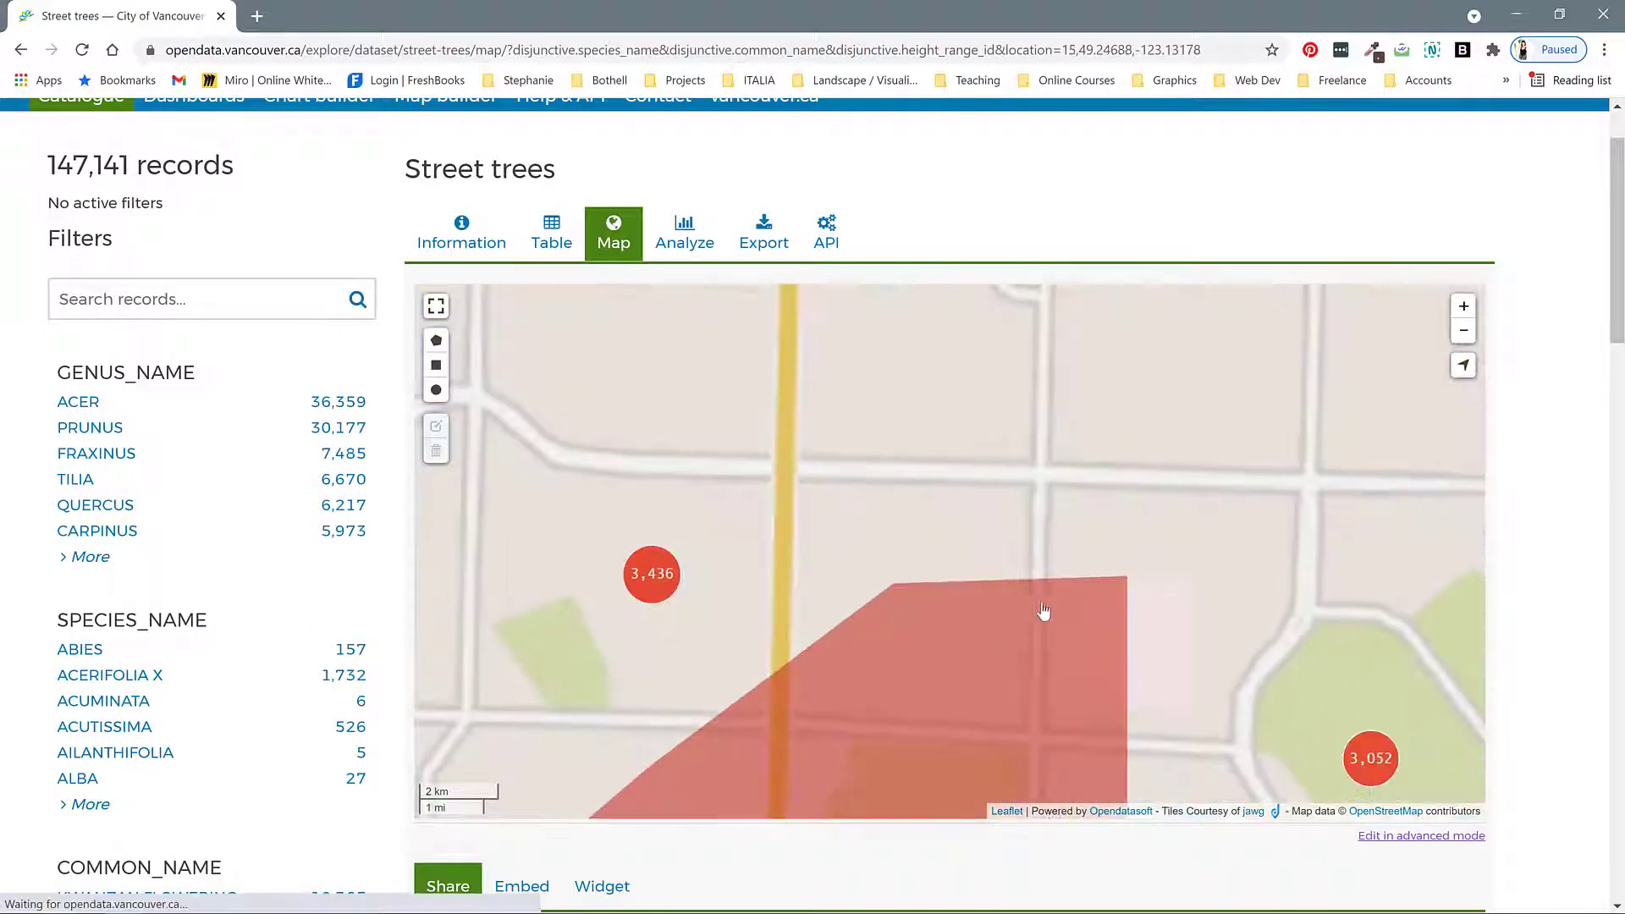
{"action": "scroll", "coordinate": [833, 578], "scroll_direction": "up", "scroll_amount": 3}
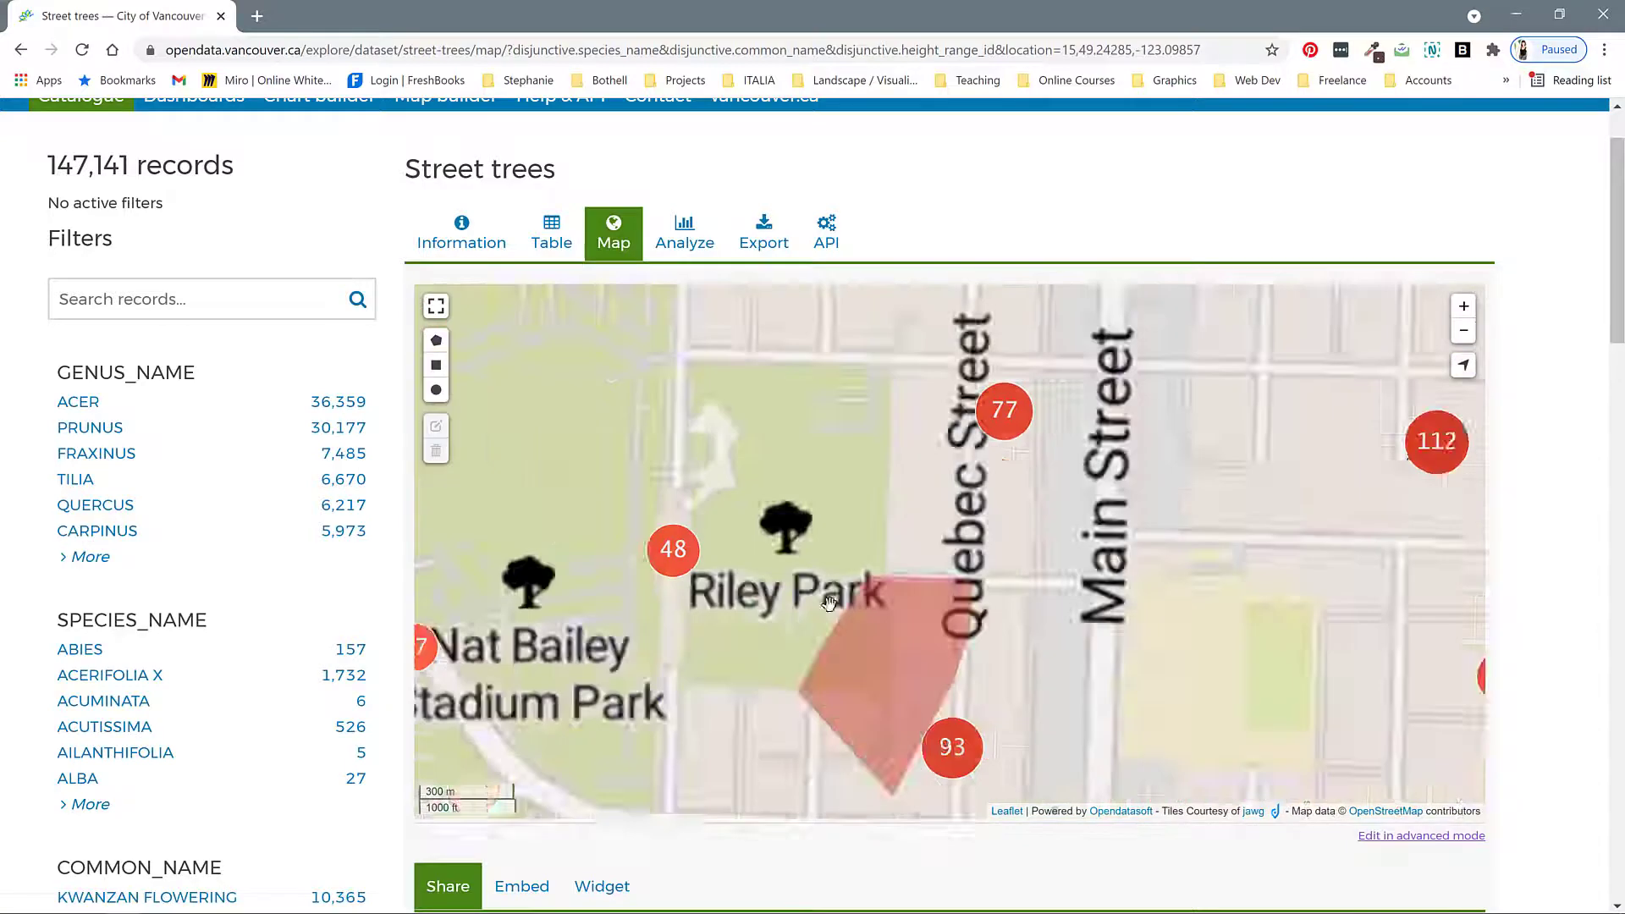
{"action": "left_click", "coordinate": [1463, 330]}
{"action": "left_click_drag", "start_coordinate": [878, 479], "coordinate": [905, 486]}
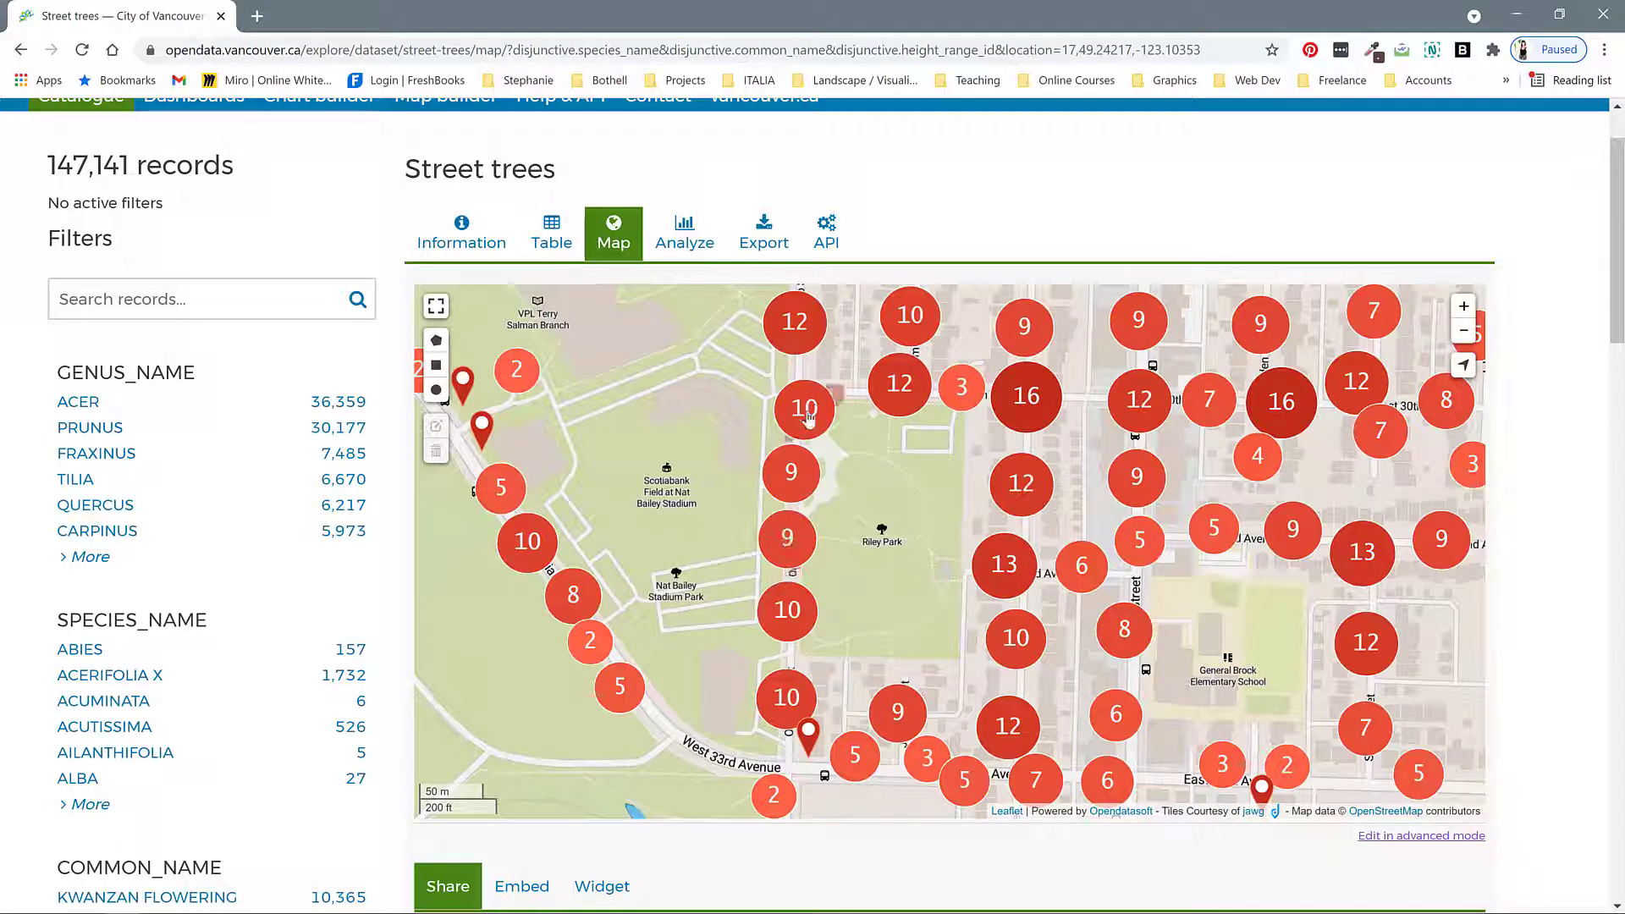
{"action": "scroll", "coordinate": [776, 446], "scroll_direction": "up", "scroll_amount": 1}
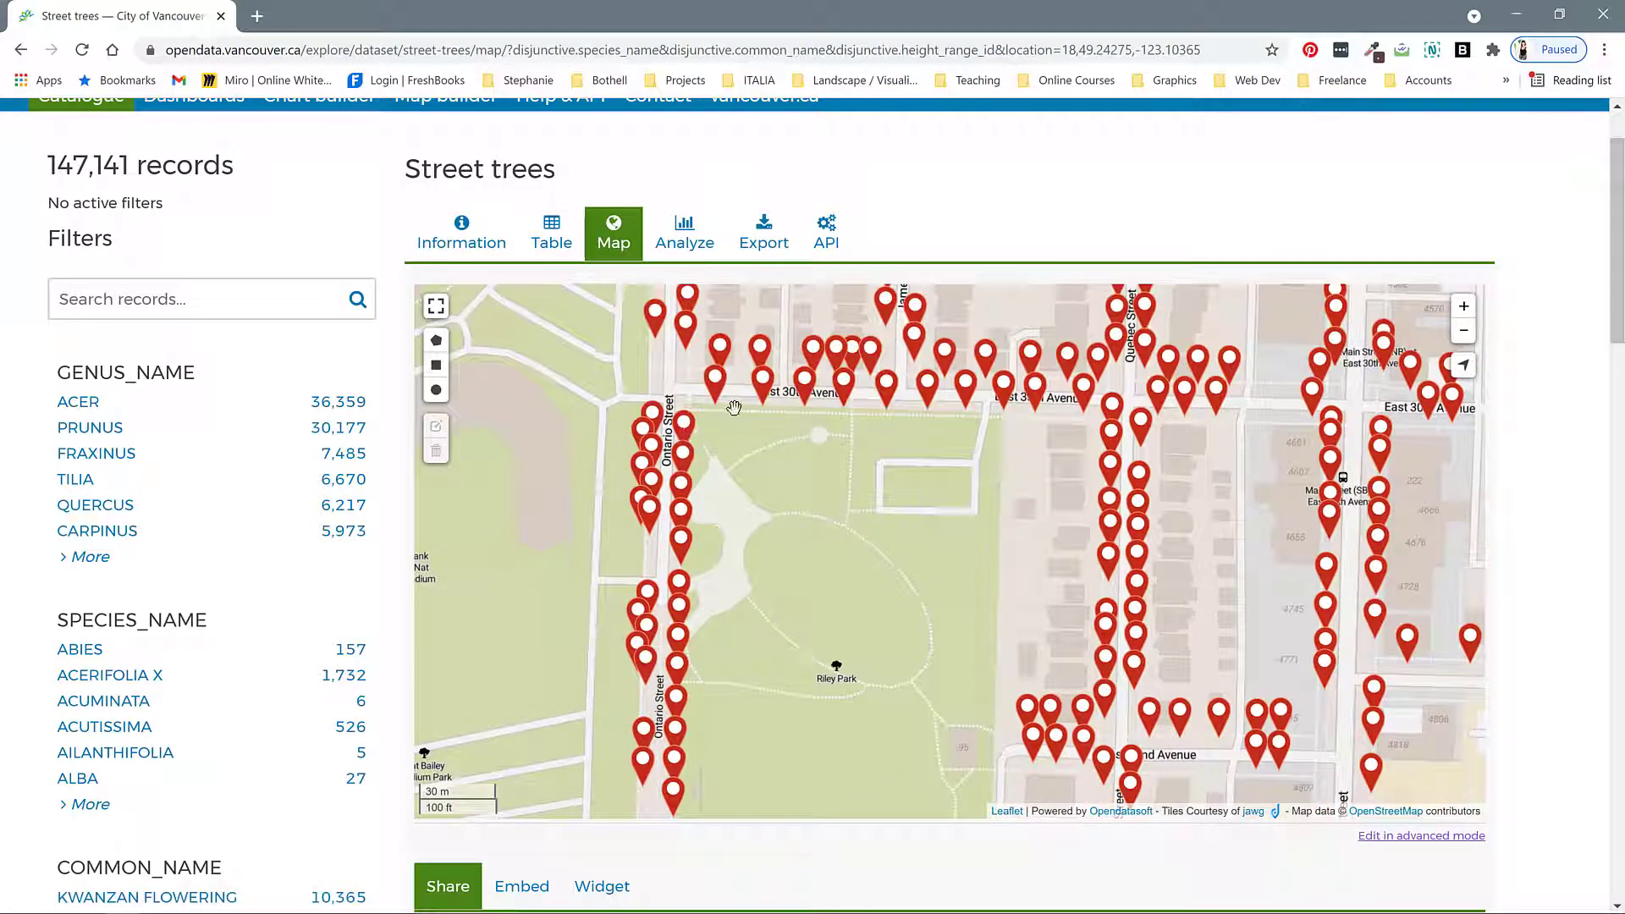
Step: Examine the record of the tree on East 30th Avenue beside Ontario Street, down to its HEIGHT_RANGE_ID field
{"action": "left_click", "coordinate": [718, 378]}
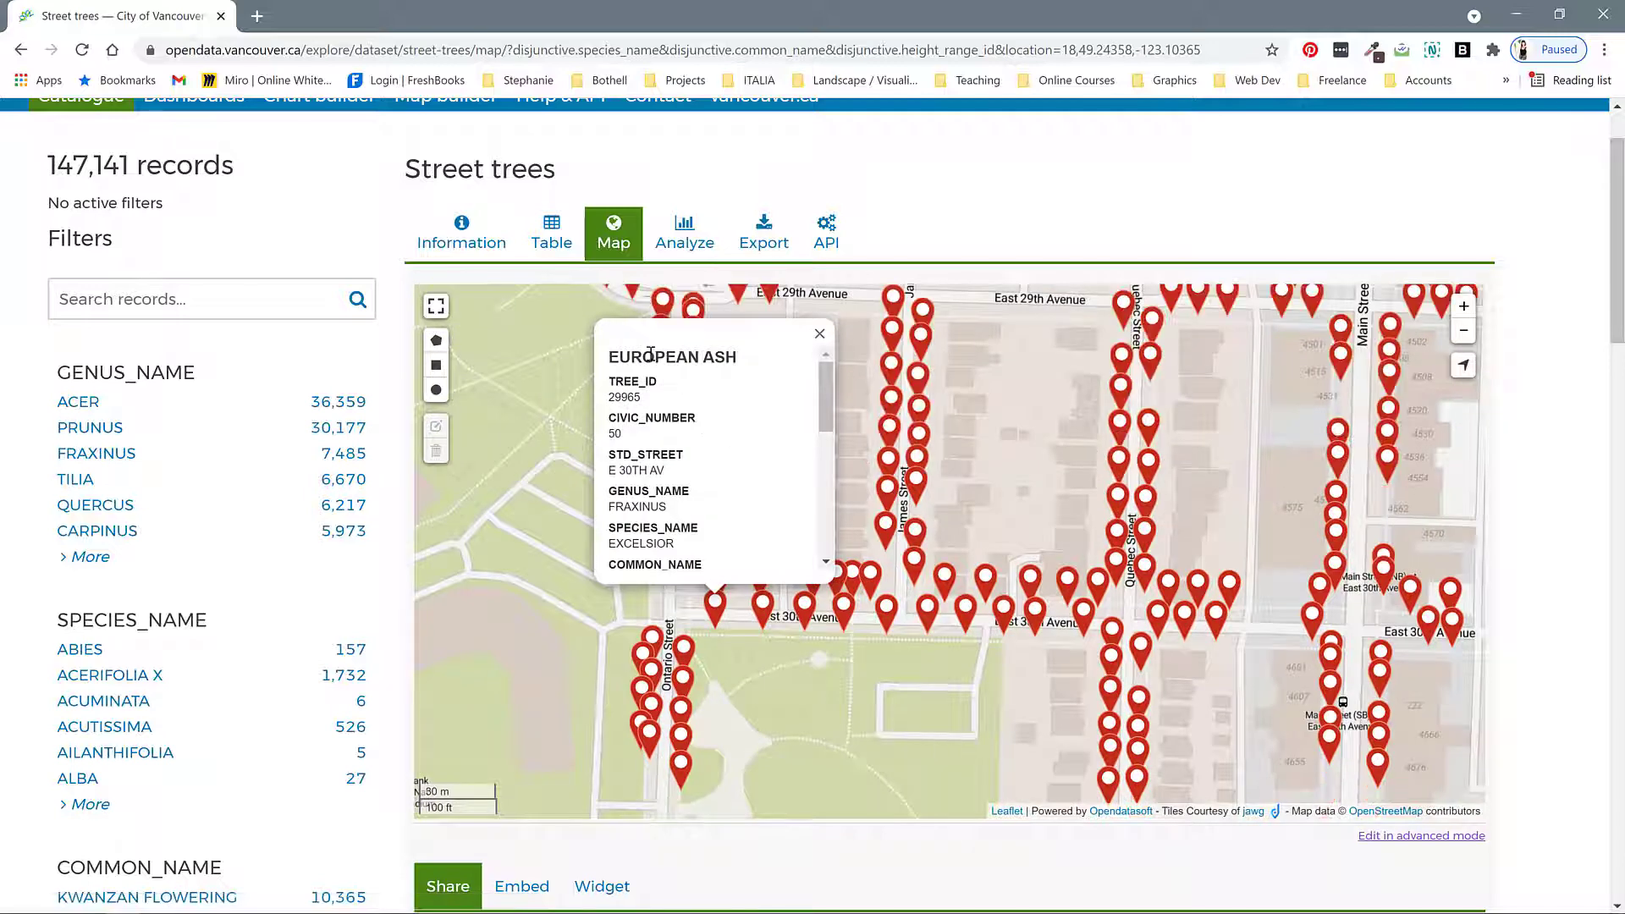
{"action": "left_click_drag", "start_coordinate": [609, 356], "coordinate": [772, 375]}
{"action": "left_click", "coordinate": [711, 355]}
{"action": "scroll", "coordinate": [673, 499], "scroll_direction": "down", "scroll_amount": 3}
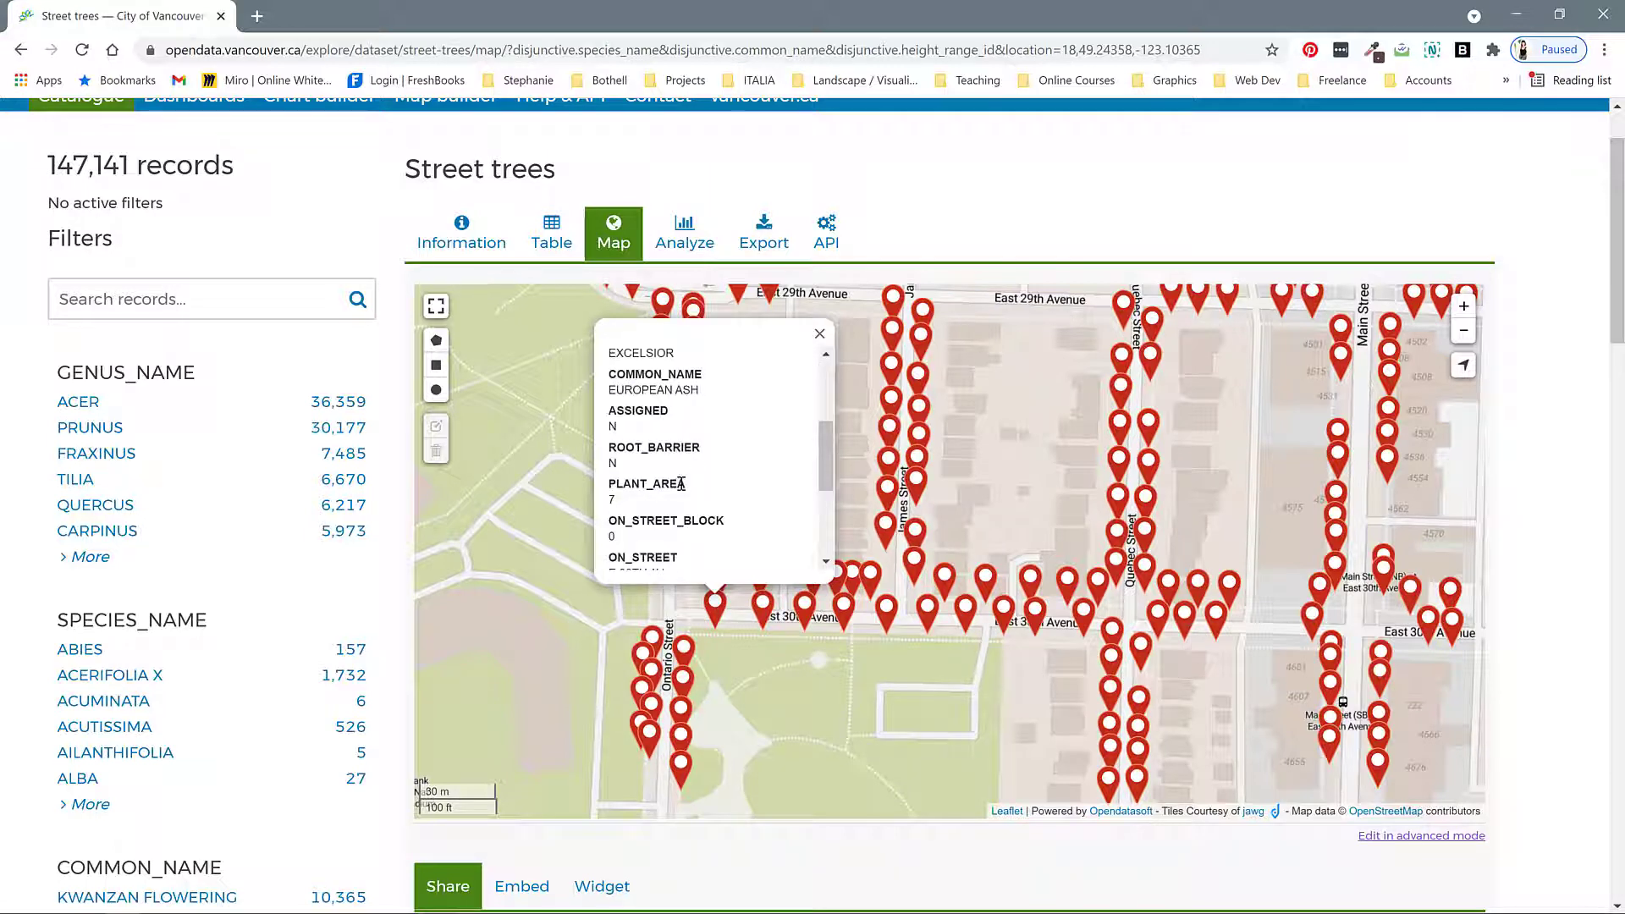
{"action": "scroll", "coordinate": [678, 480], "scroll_direction": "down", "scroll_amount": 2}
{"action": "scroll", "coordinate": [669, 461], "scroll_direction": "down", "scroll_amount": 2}
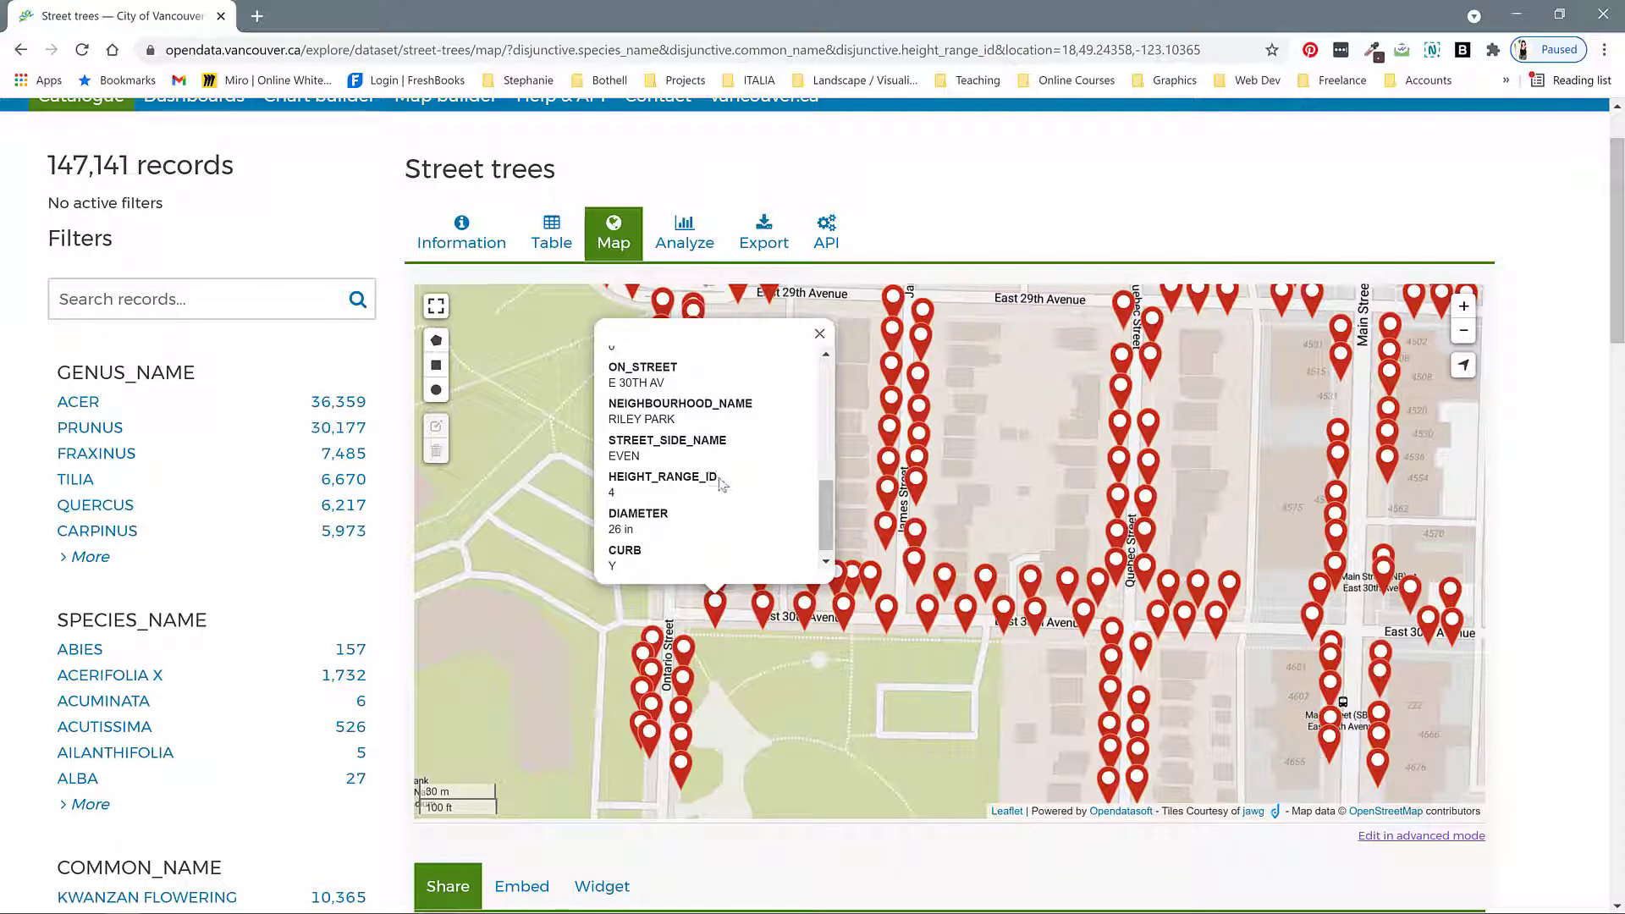
{"action": "left_click_drag", "start_coordinate": [720, 477], "coordinate": [611, 478]}
{"action": "left_click", "coordinate": [613, 492]}
Step: Return to the dataset's information page and expand the dataset schema
{"action": "left_click", "coordinate": [453, 229]}
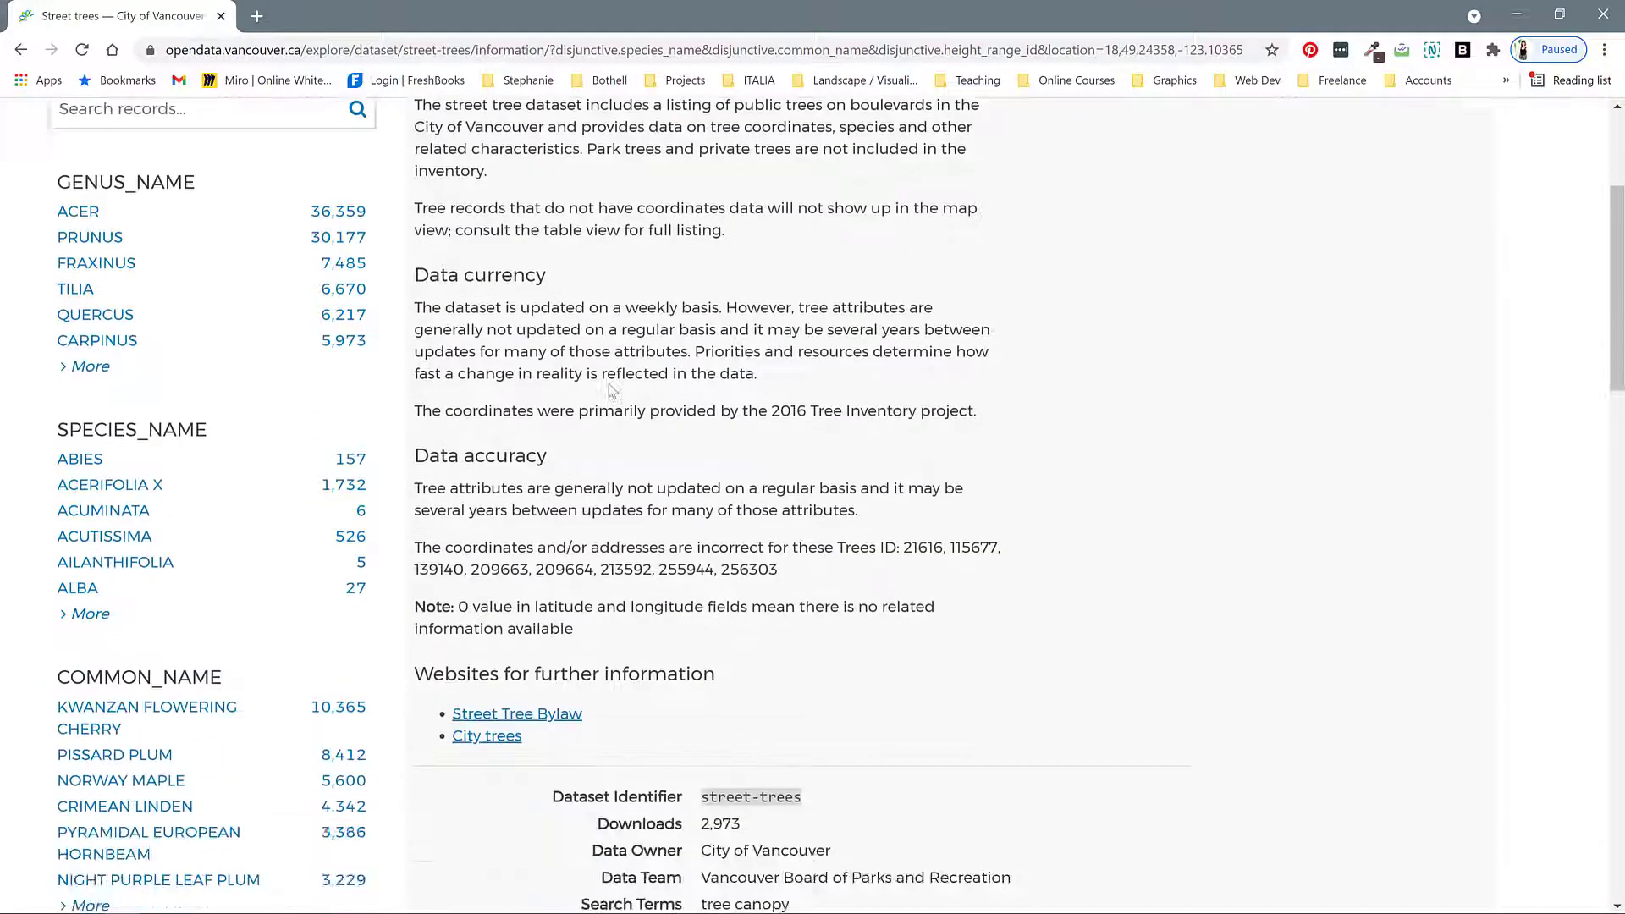
{"action": "scroll", "coordinate": [528, 398], "scroll_direction": "down", "scroll_amount": 7}
{"action": "scroll", "coordinate": [529, 399], "scroll_direction": "down", "scroll_amount": 4}
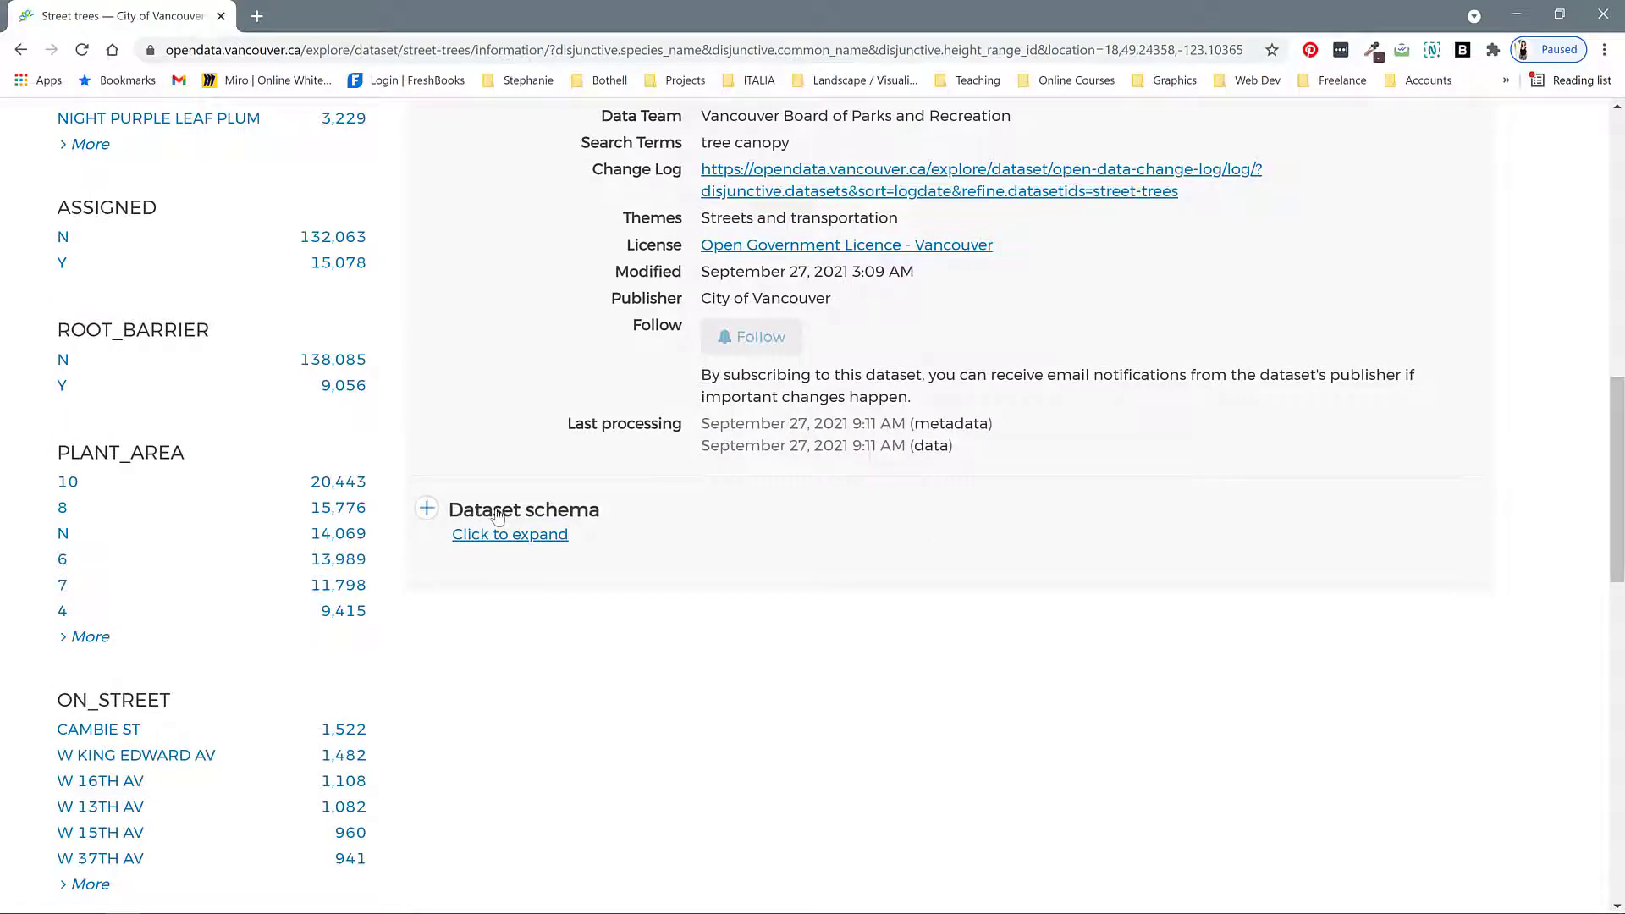
{"action": "left_click", "coordinate": [493, 537]}
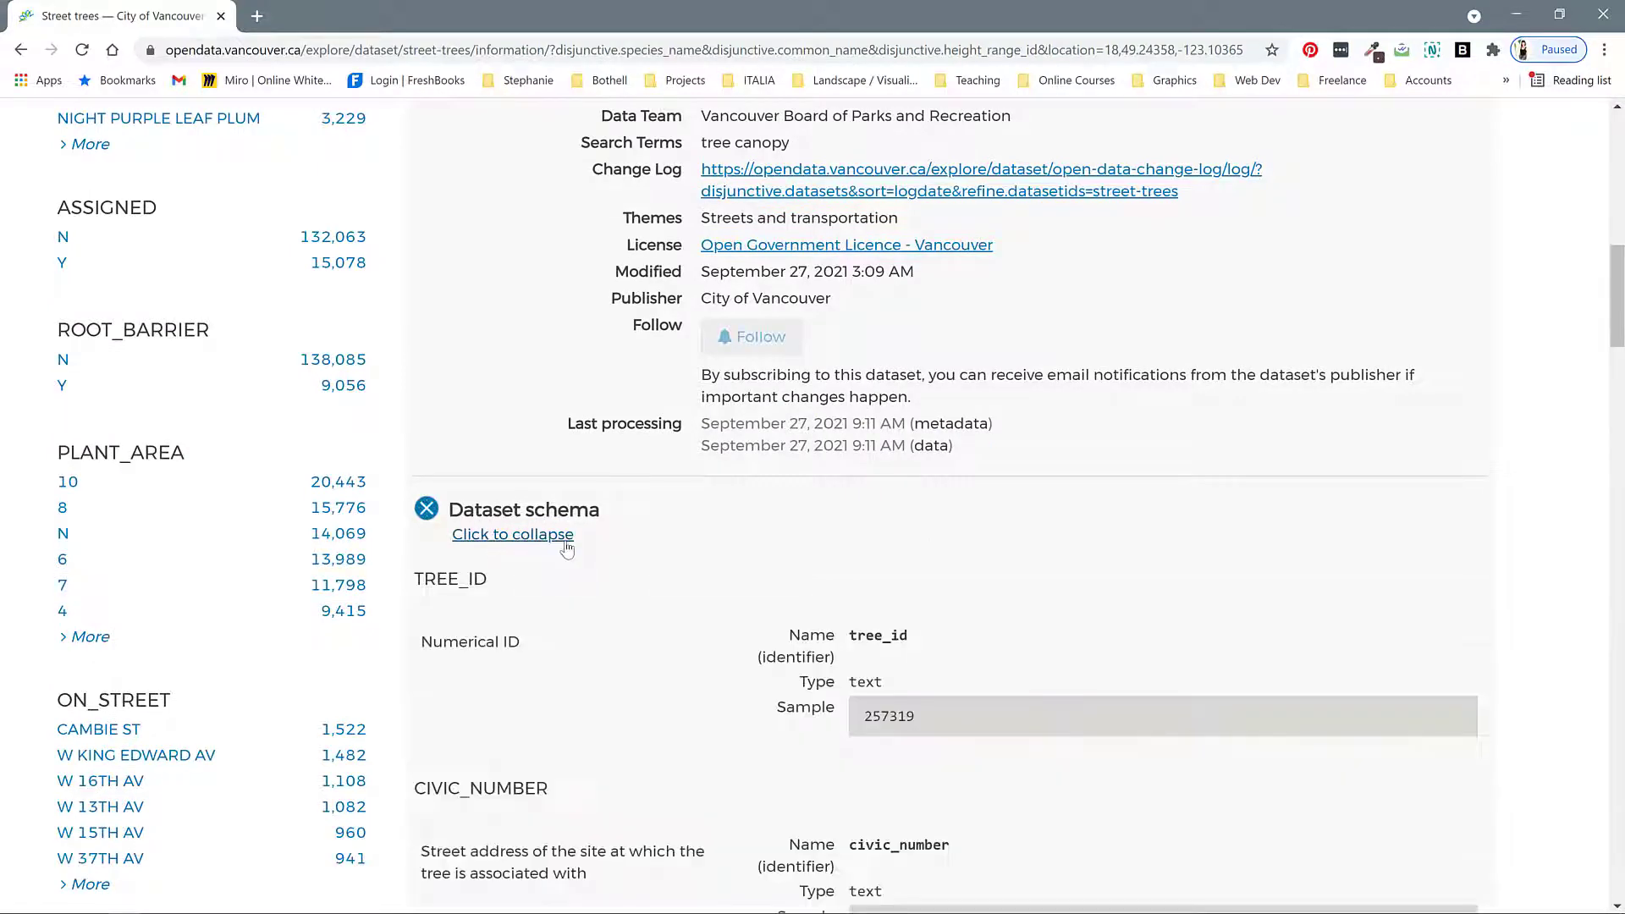
{"action": "scroll", "coordinate": [570, 523], "scroll_direction": "down", "scroll_amount": 1}
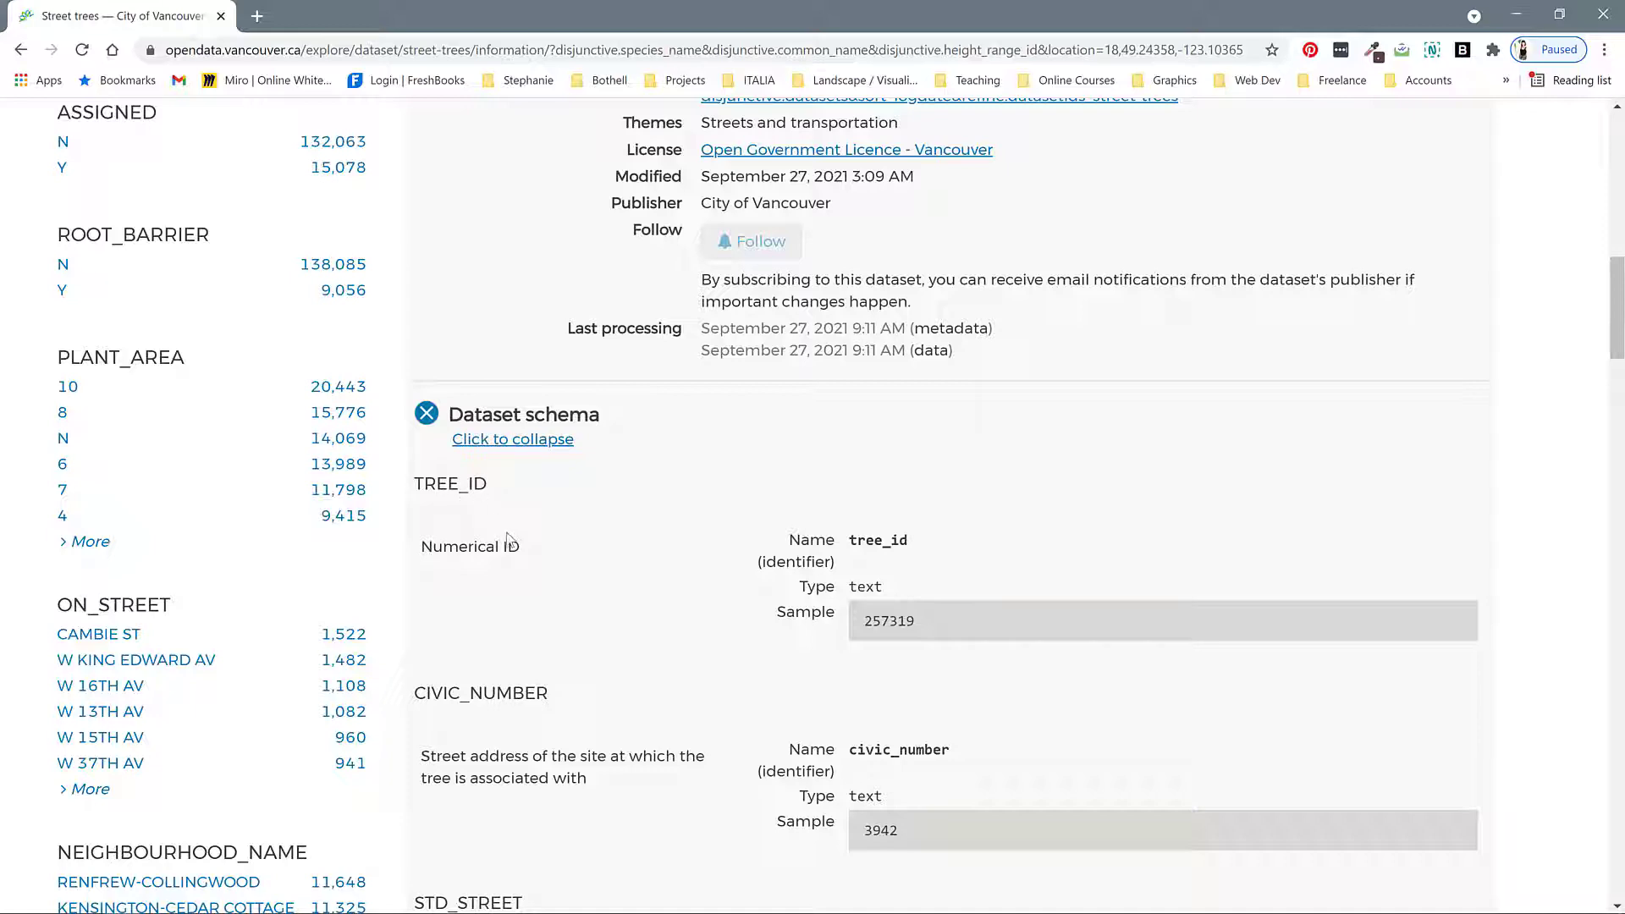
Step: Read how the HEIGHT_RANGE_ID field is defined in the dataset schema
{"action": "scroll", "coordinate": [507, 541], "scroll_direction": "down", "scroll_amount": 12}
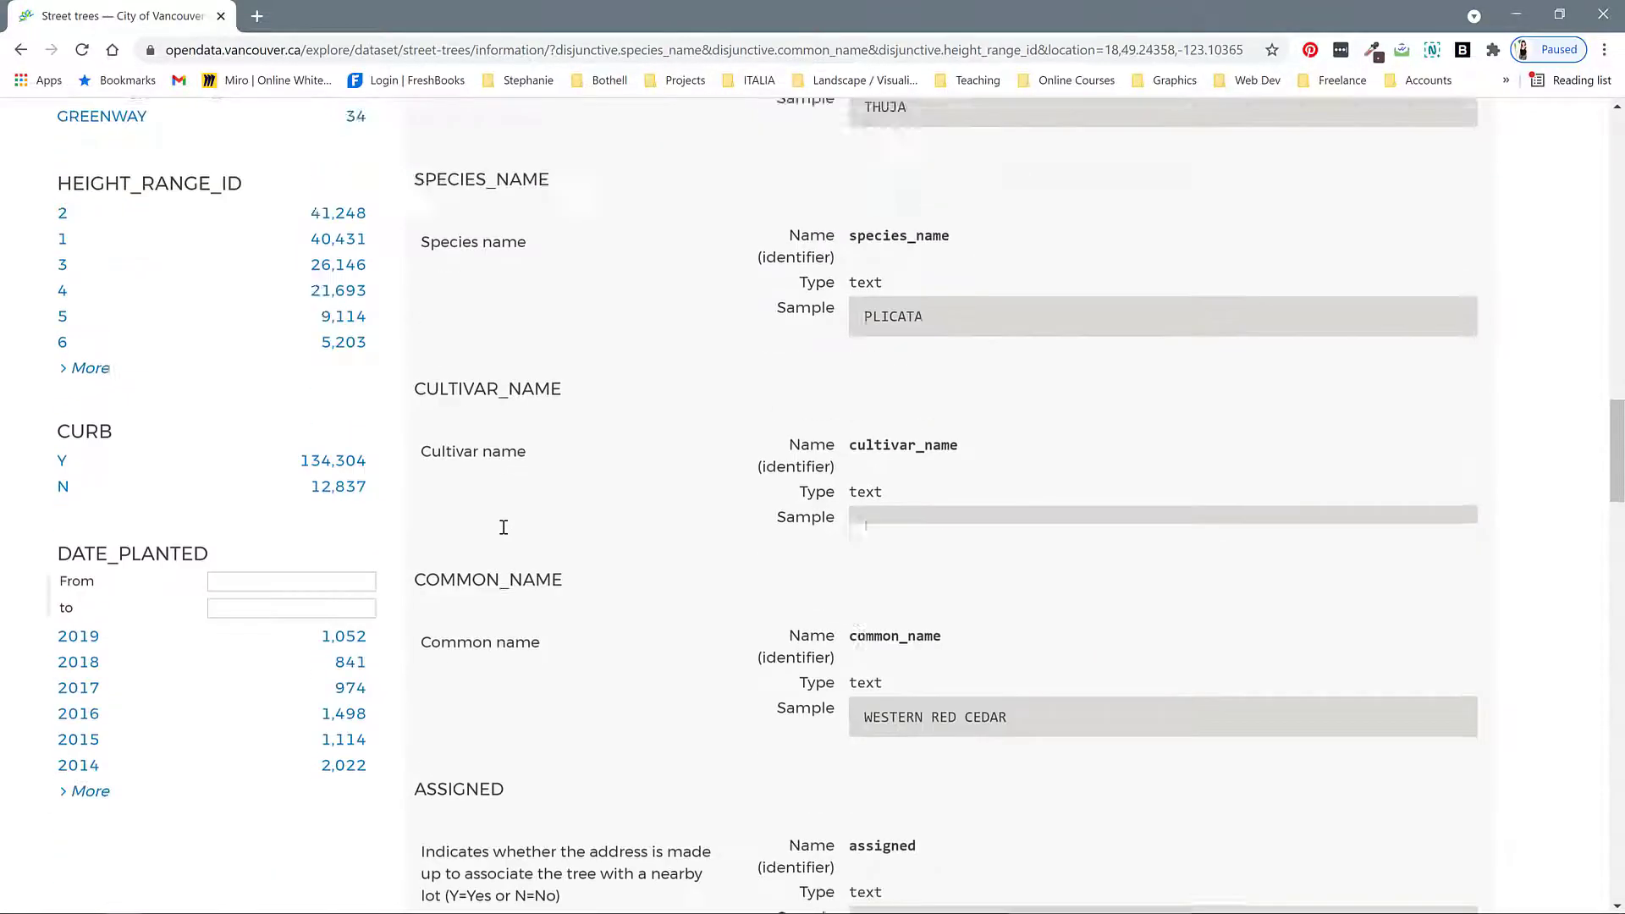
{"action": "scroll", "coordinate": [504, 527], "scroll_direction": "down", "scroll_amount": 12}
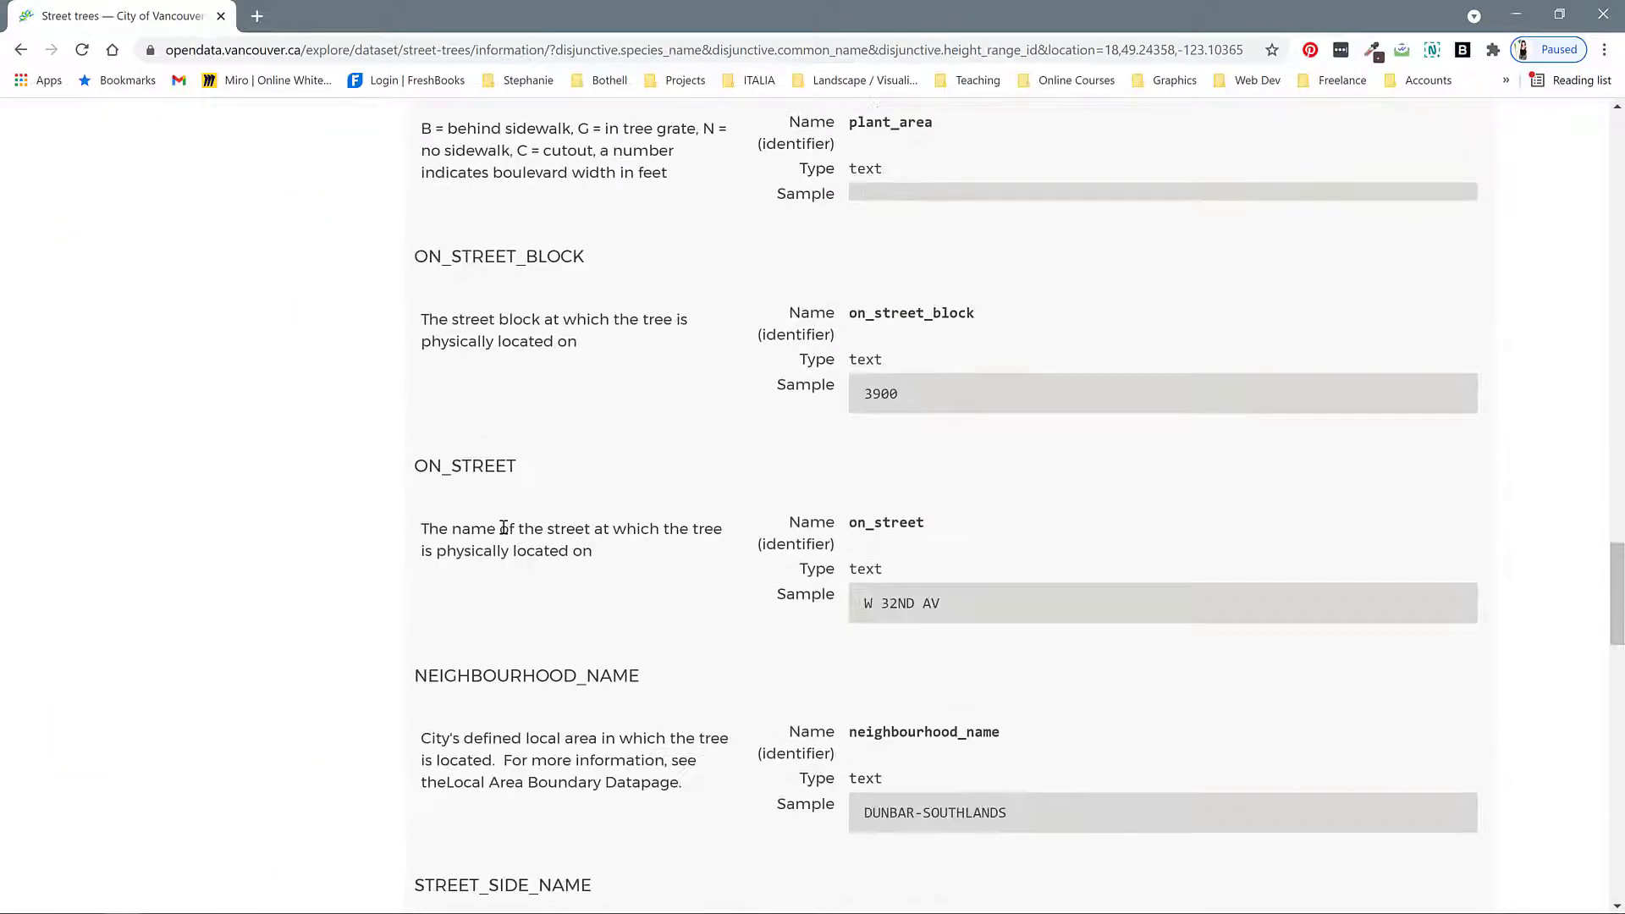
{"action": "scroll", "coordinate": [503, 528], "scroll_direction": "down", "scroll_amount": 5}
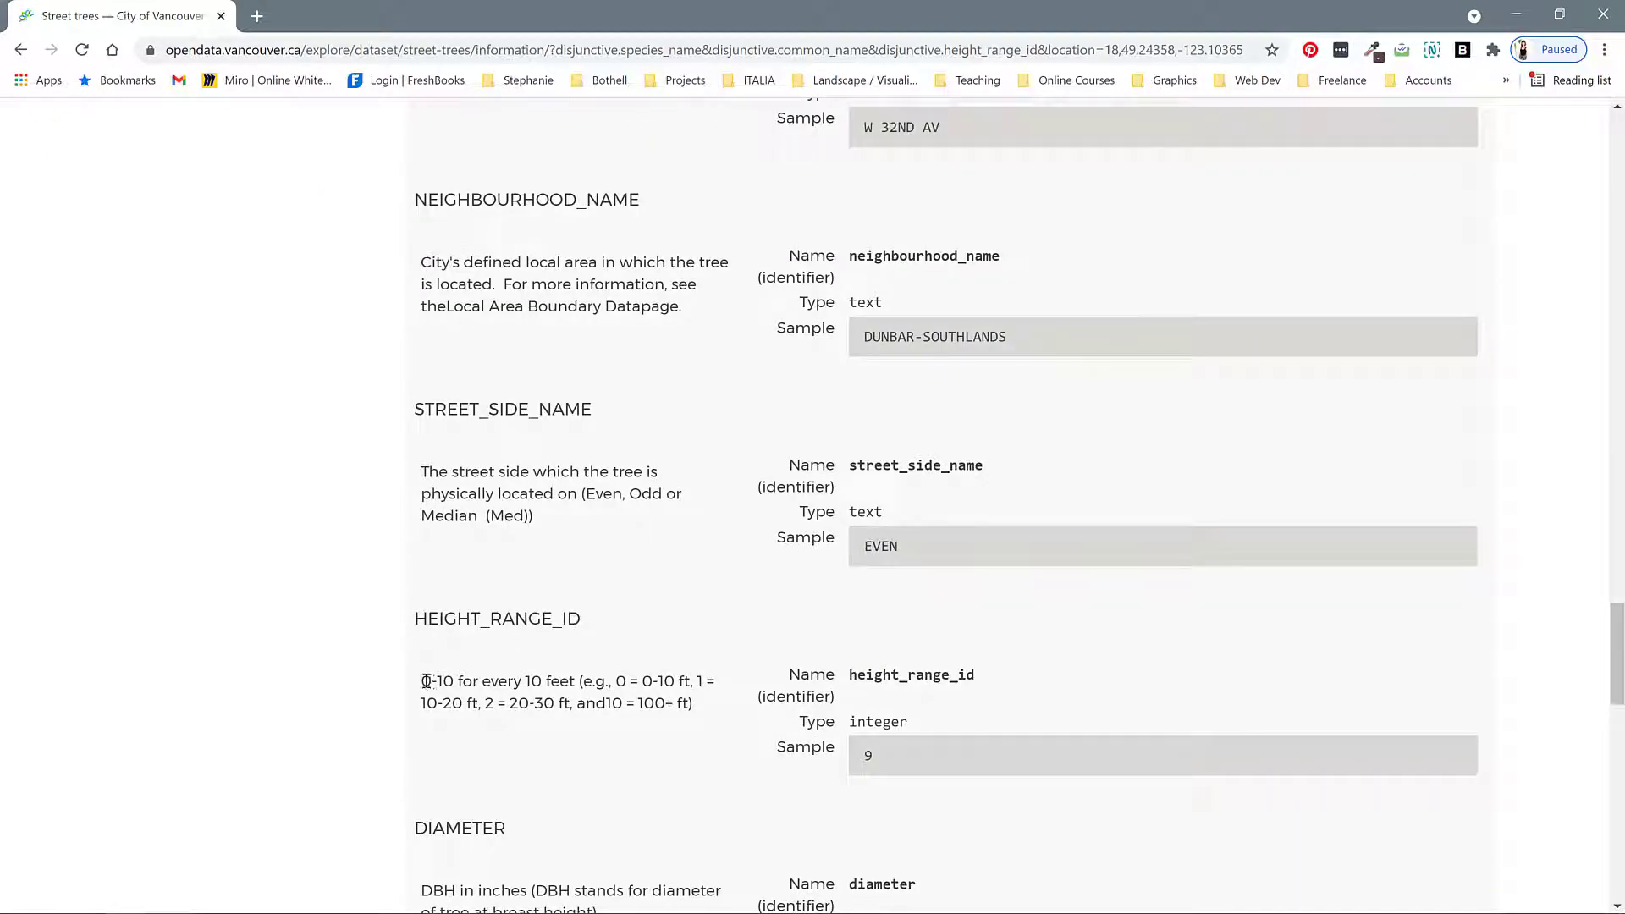
{"action": "left_click_drag", "start_coordinate": [424, 681], "coordinate": [460, 682]}
{"action": "left_click", "coordinate": [472, 705]}
{"action": "left_click_drag", "start_coordinate": [619, 679], "coordinate": [632, 682]}
{"action": "left_click", "coordinate": [645, 682]}
{"action": "left_click_drag", "start_coordinate": [431, 700], "coordinate": [459, 704]}
{"action": "left_click", "coordinate": [458, 704]}
Step: Return to the dataset's map and zoom in on the trees along Ontario Street beside Riley Park
{"action": "scroll", "coordinate": [519, 614], "scroll_direction": "up", "scroll_amount": 20}
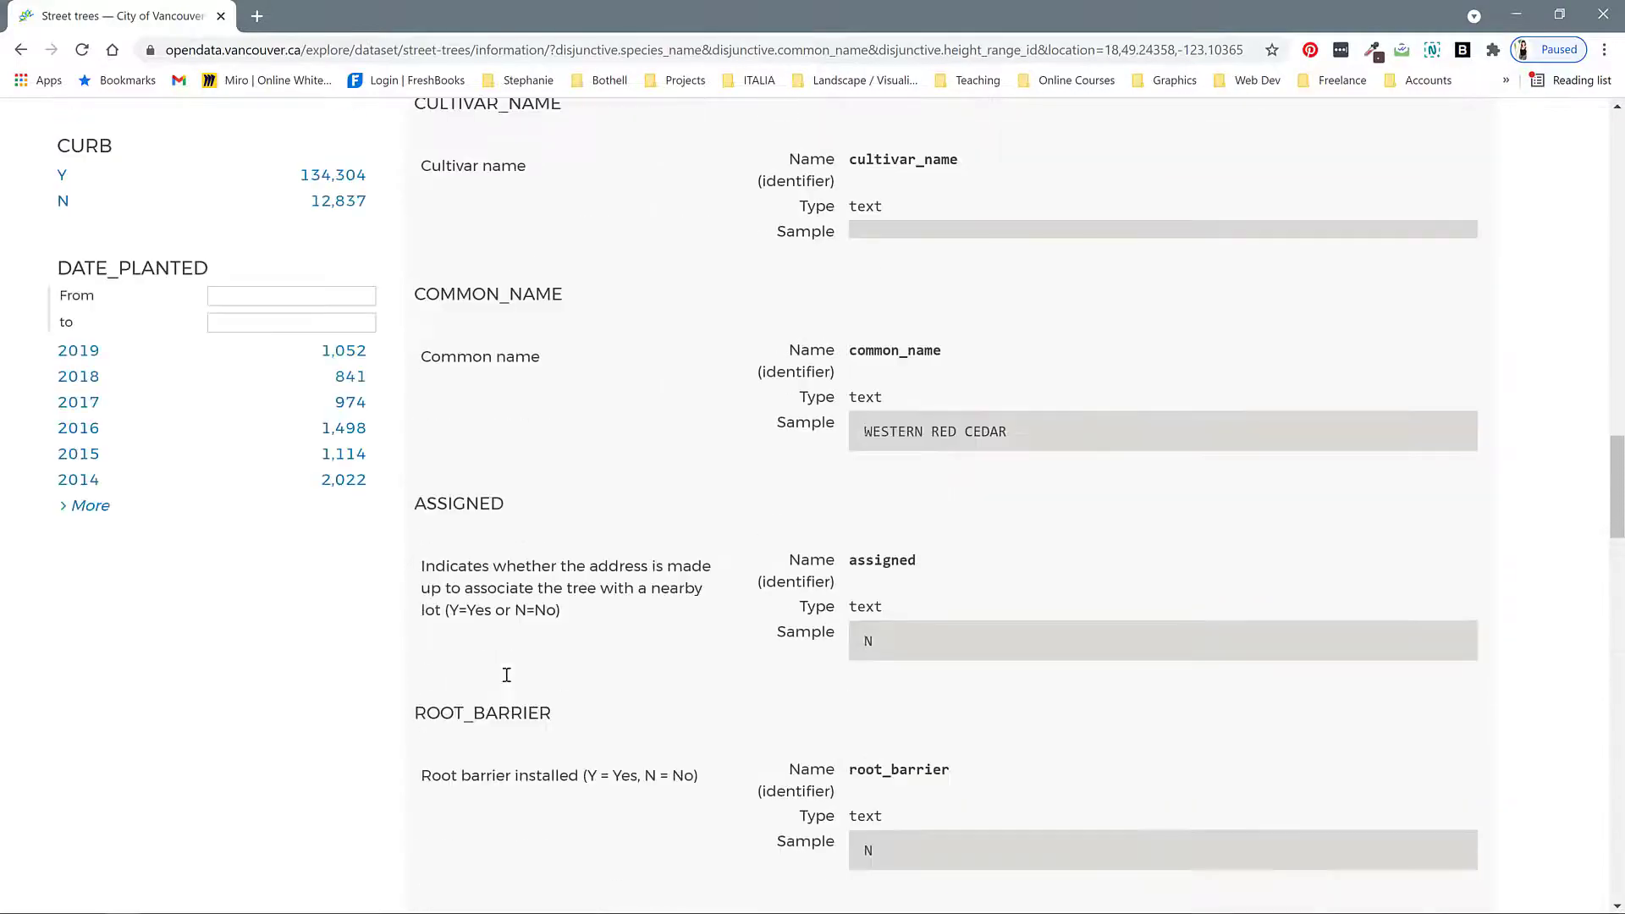
{"action": "scroll", "coordinate": [499, 691], "scroll_direction": "up", "scroll_amount": 15}
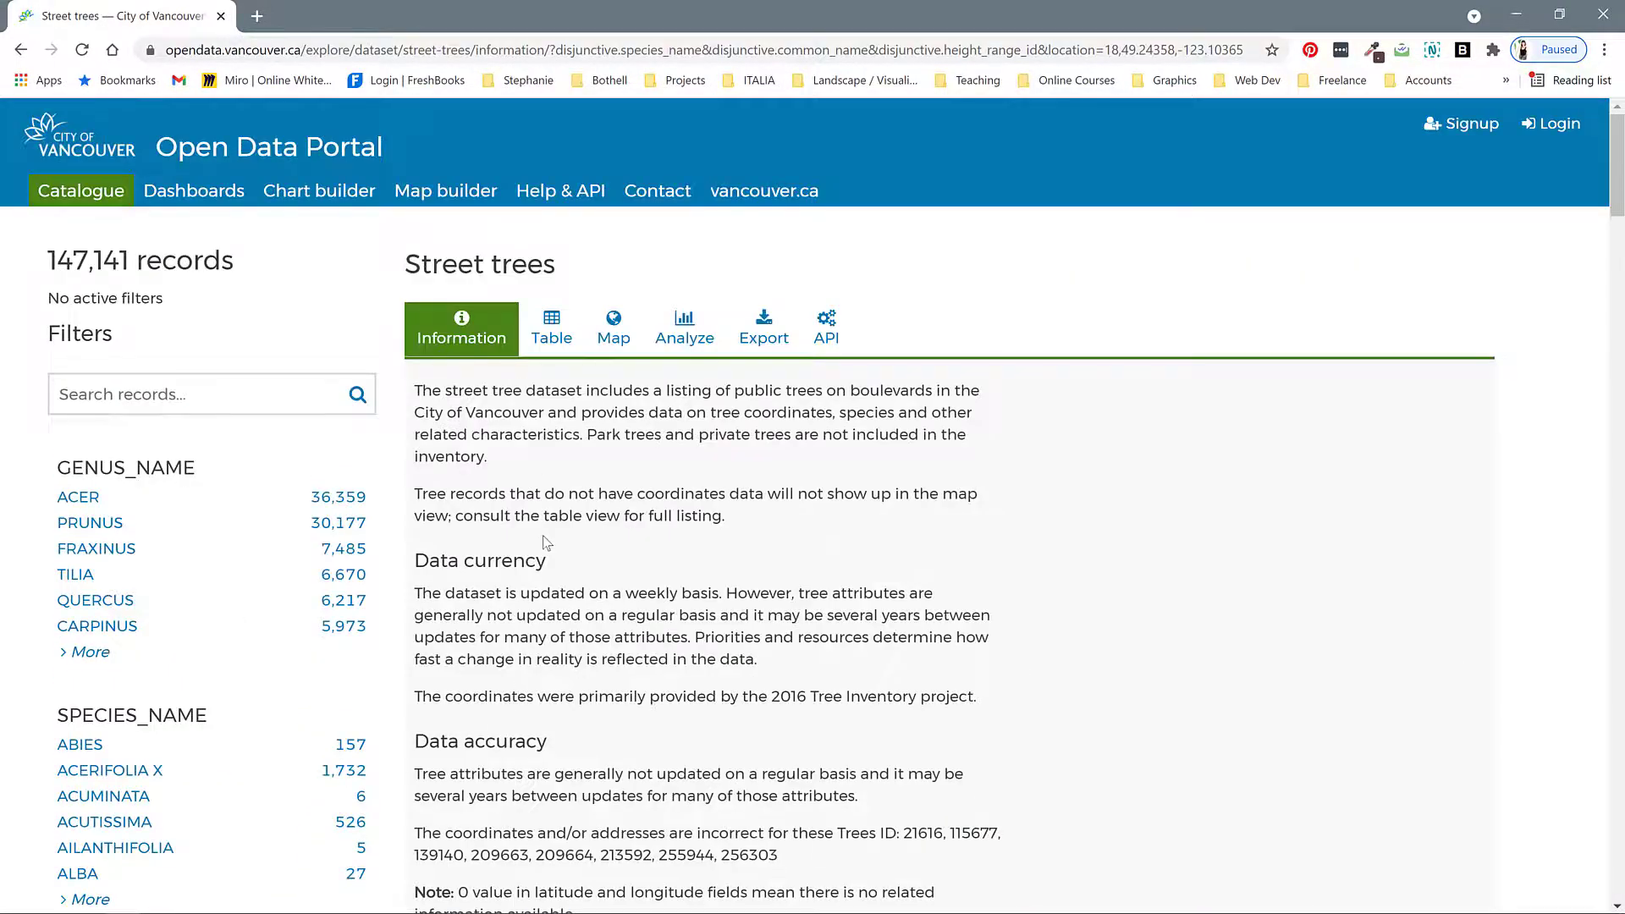
{"action": "scroll", "coordinate": [540, 539], "scroll_direction": "down", "scroll_amount": 1}
{"action": "scroll", "coordinate": [542, 538], "scroll_direction": "up", "scroll_amount": 1}
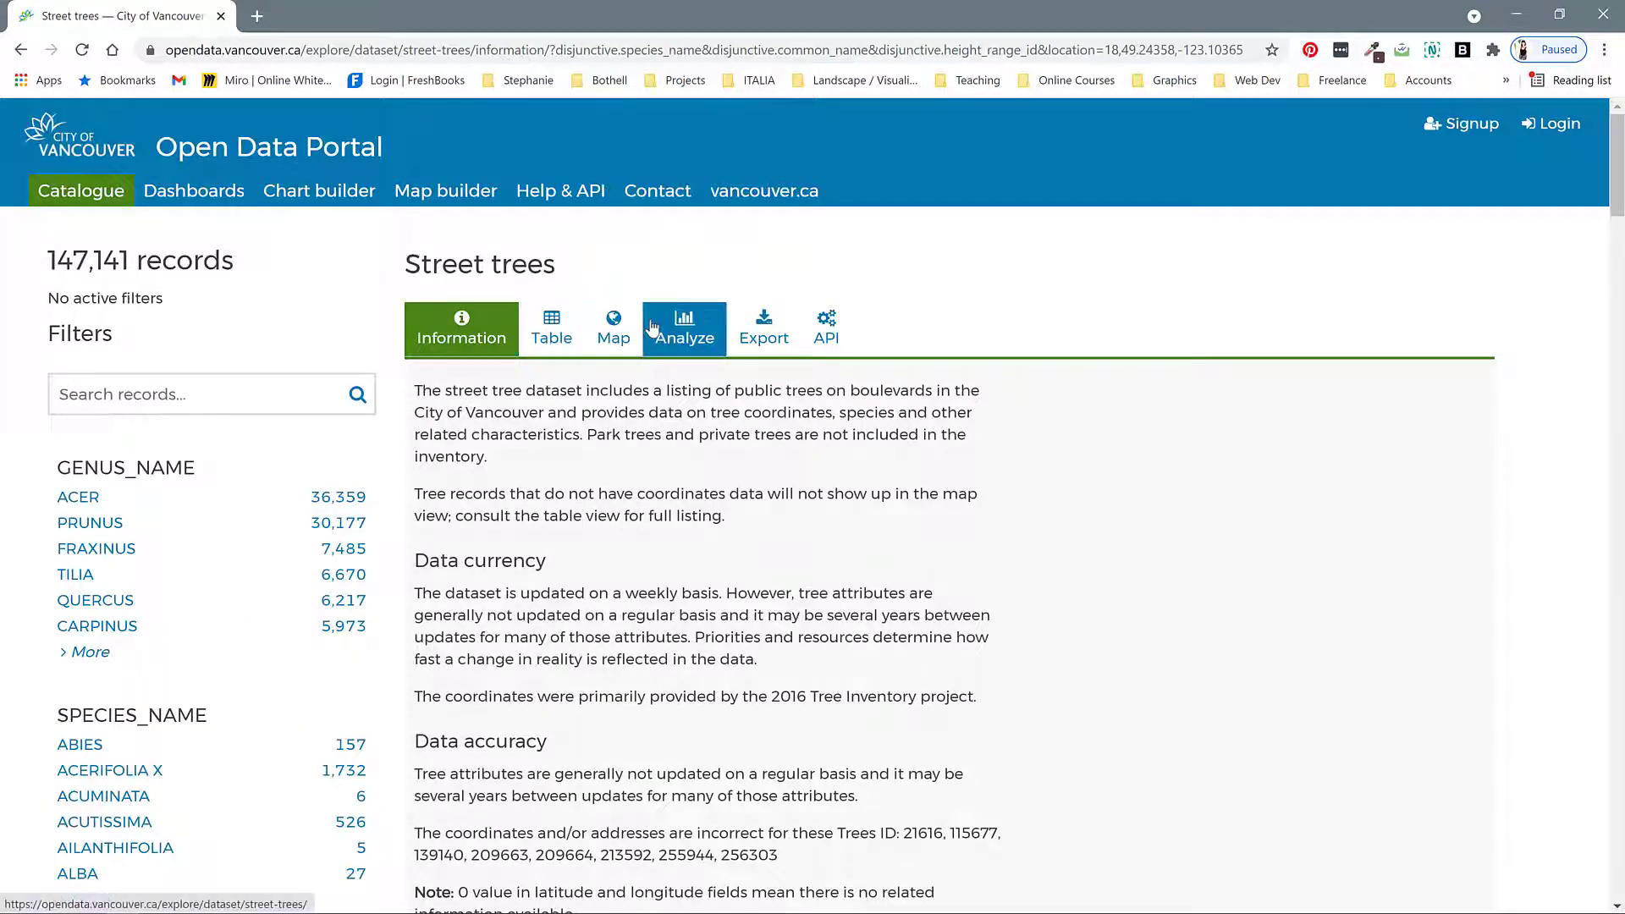
{"action": "left_click", "coordinate": [613, 329]}
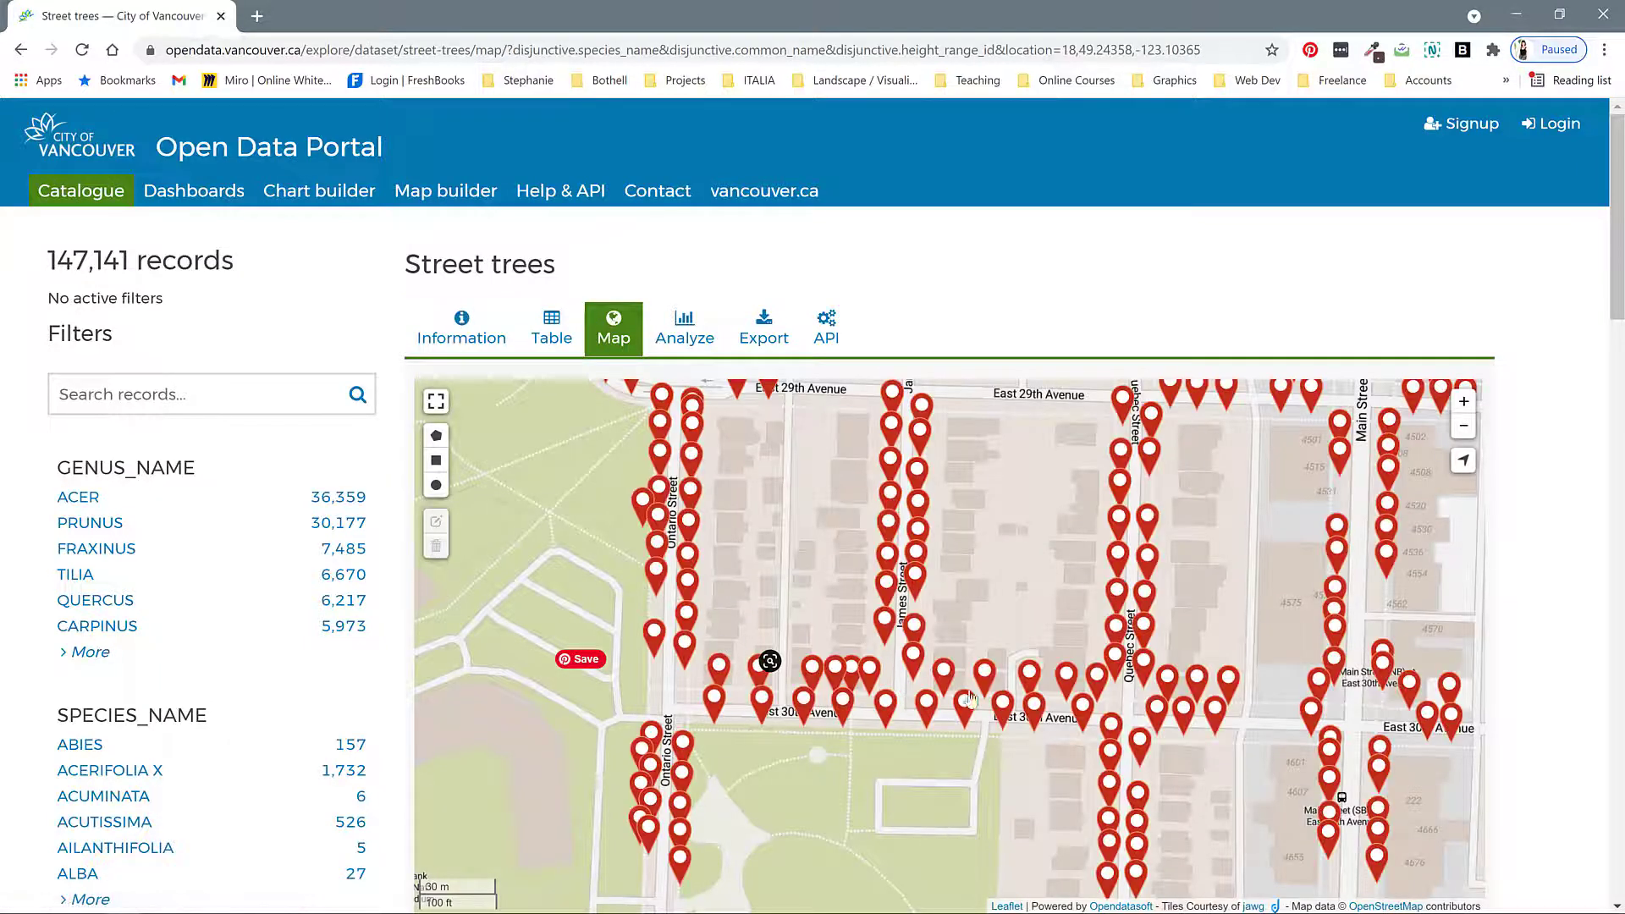
{"action": "left_click_drag", "start_coordinate": [895, 806], "coordinate": [843, 537]}
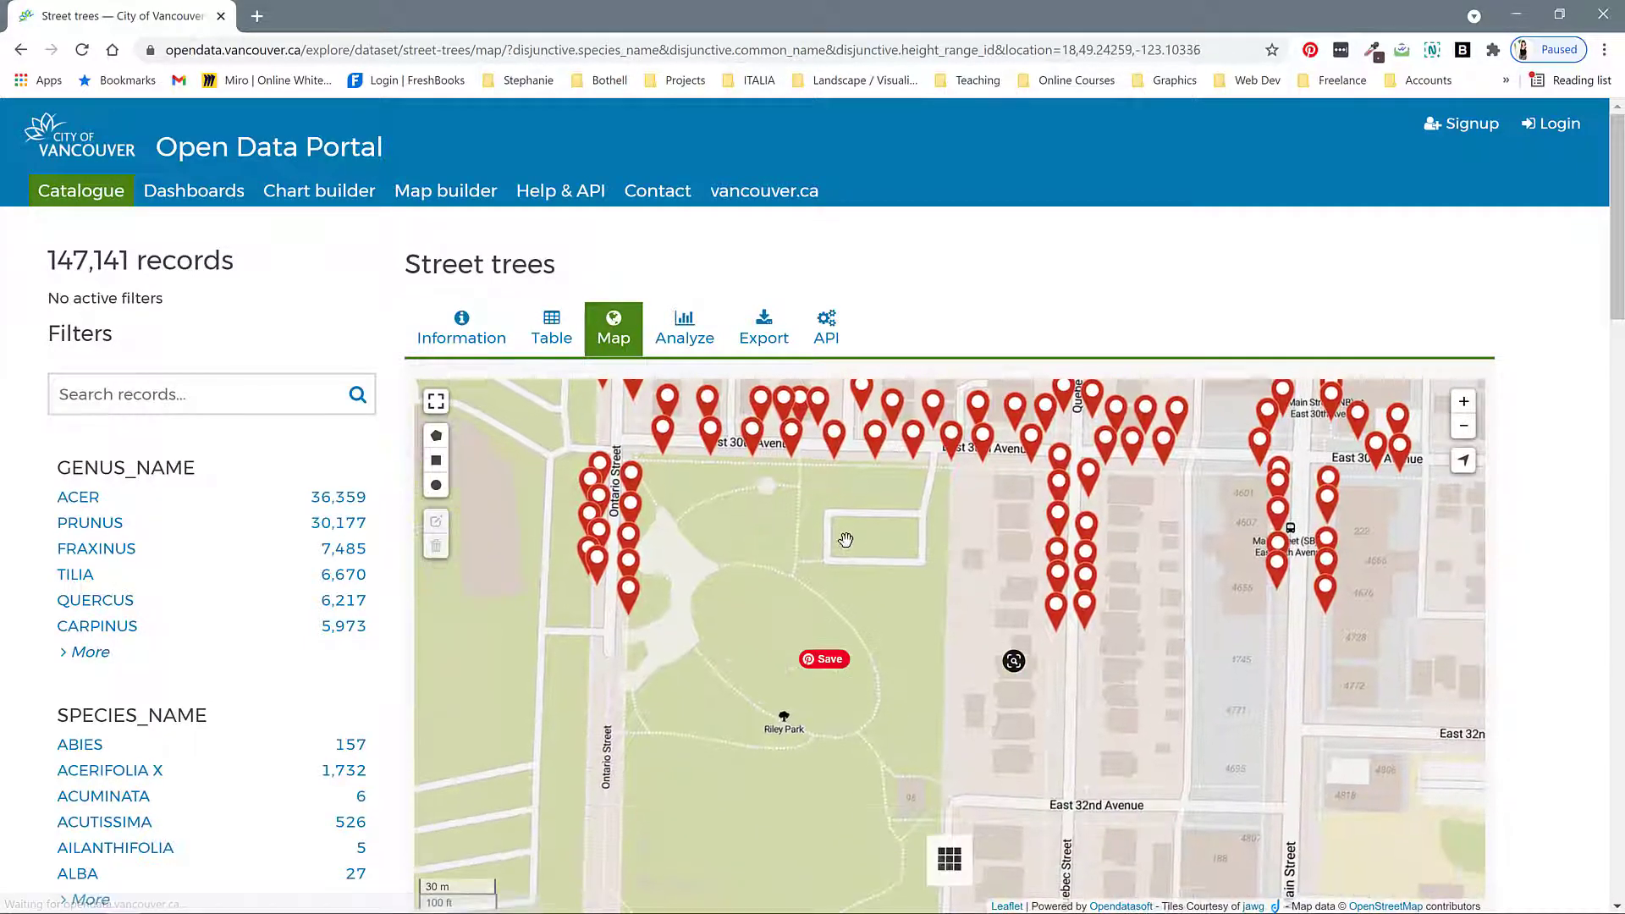
{"action": "left_click", "coordinate": [1464, 426]}
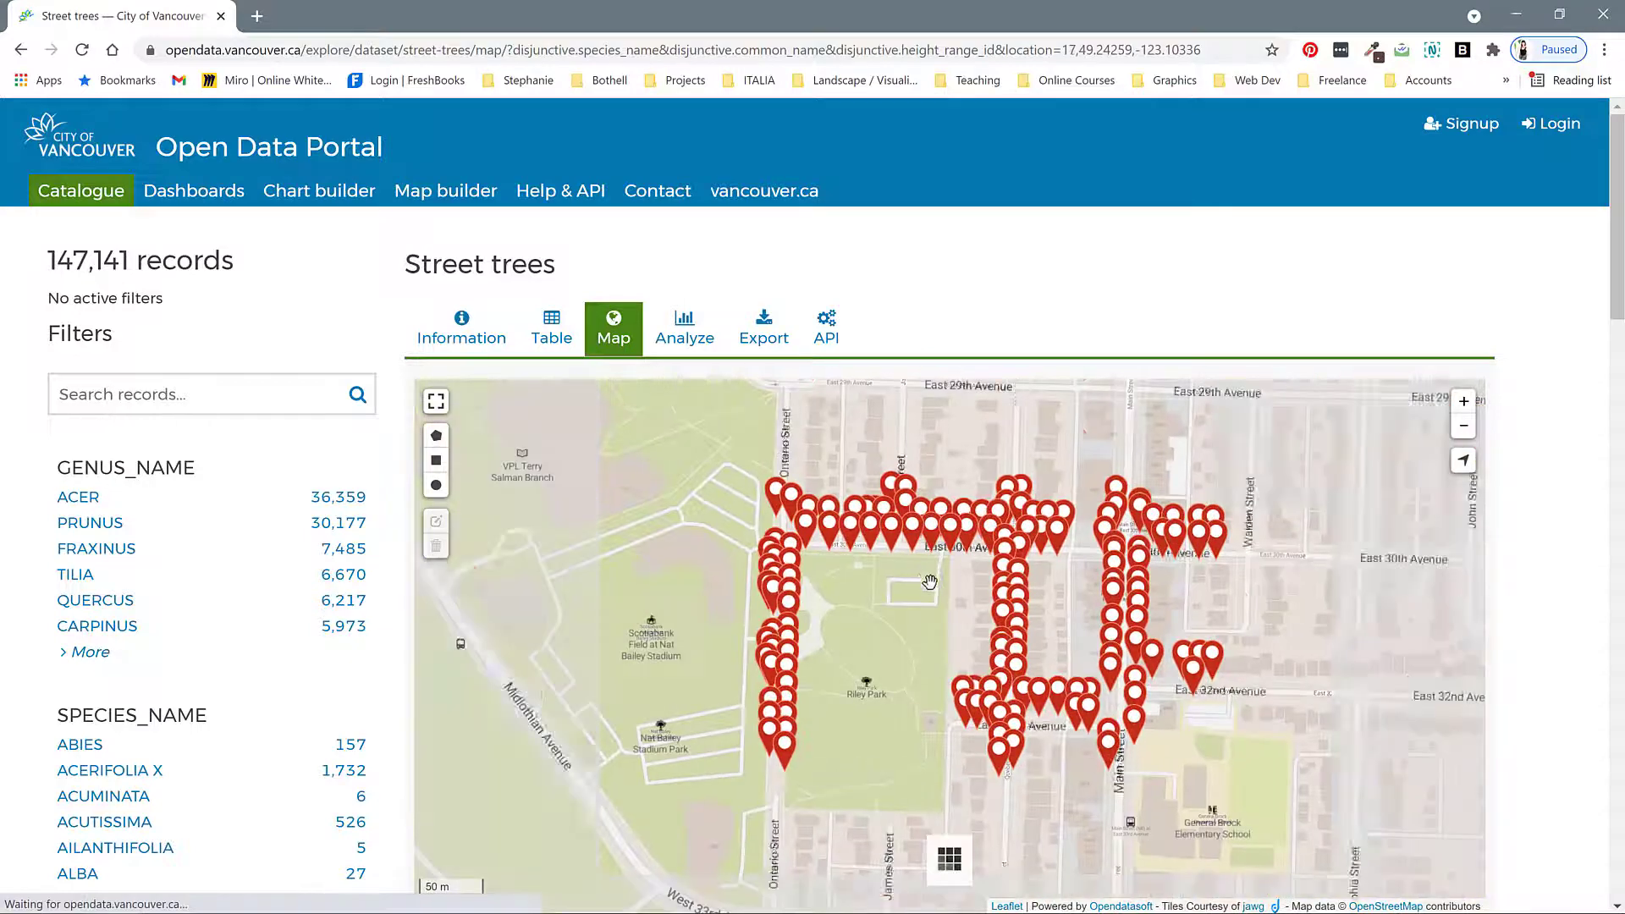
{"action": "left_click_drag", "start_coordinate": [908, 623], "coordinate": [869, 580]}
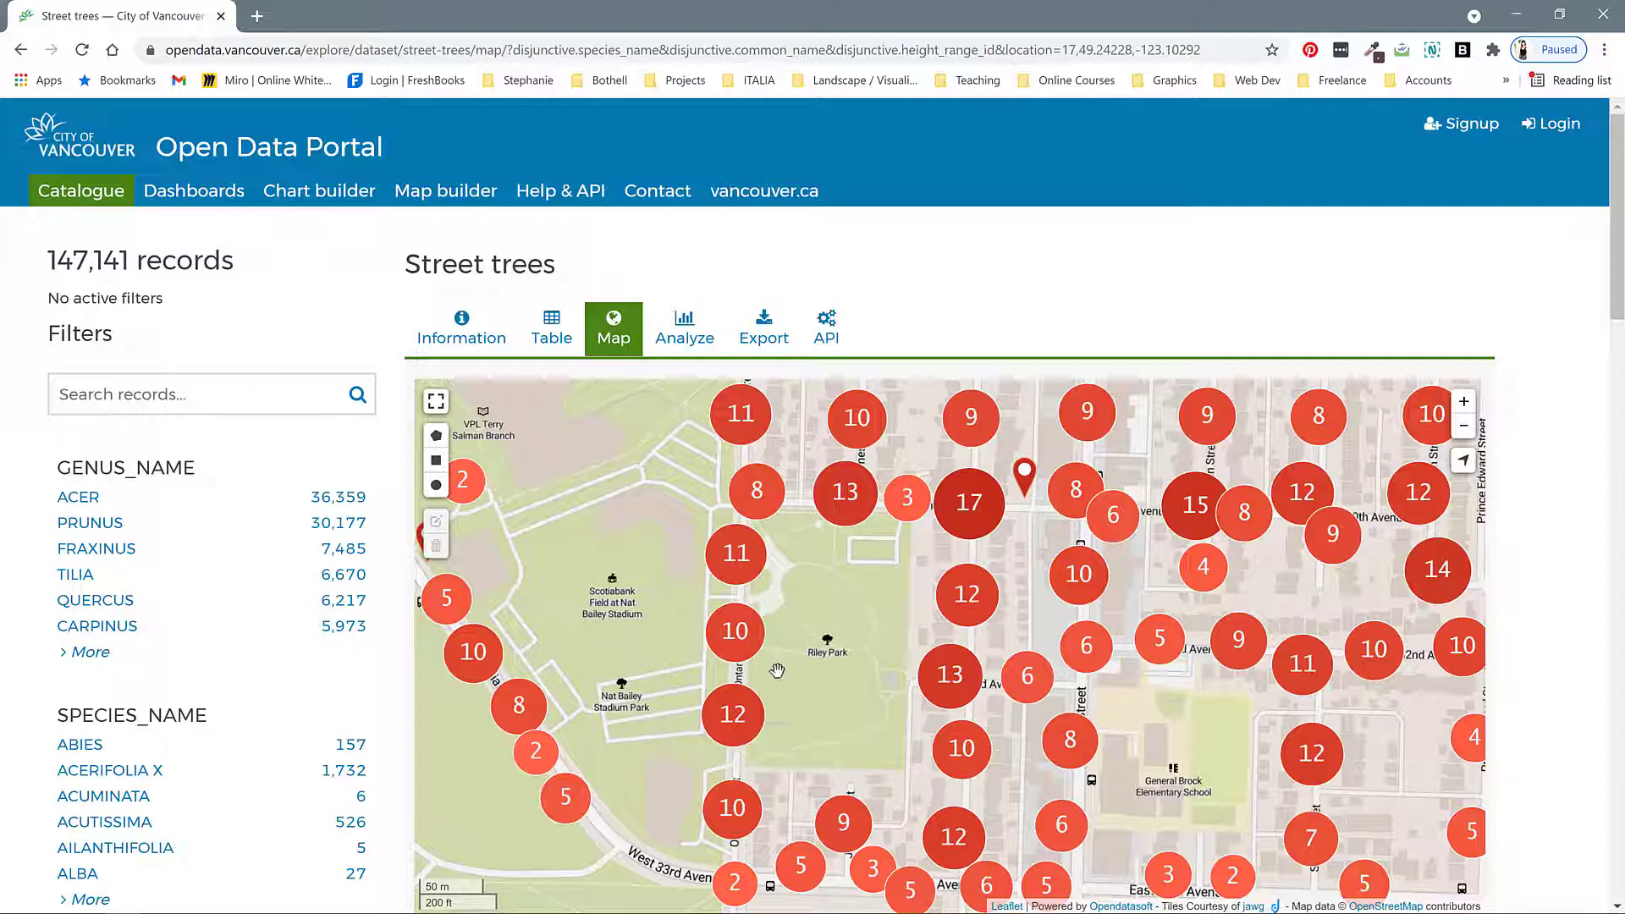
{"action": "scroll", "coordinate": [791, 668], "scroll_direction": "up", "scroll_amount": 3}
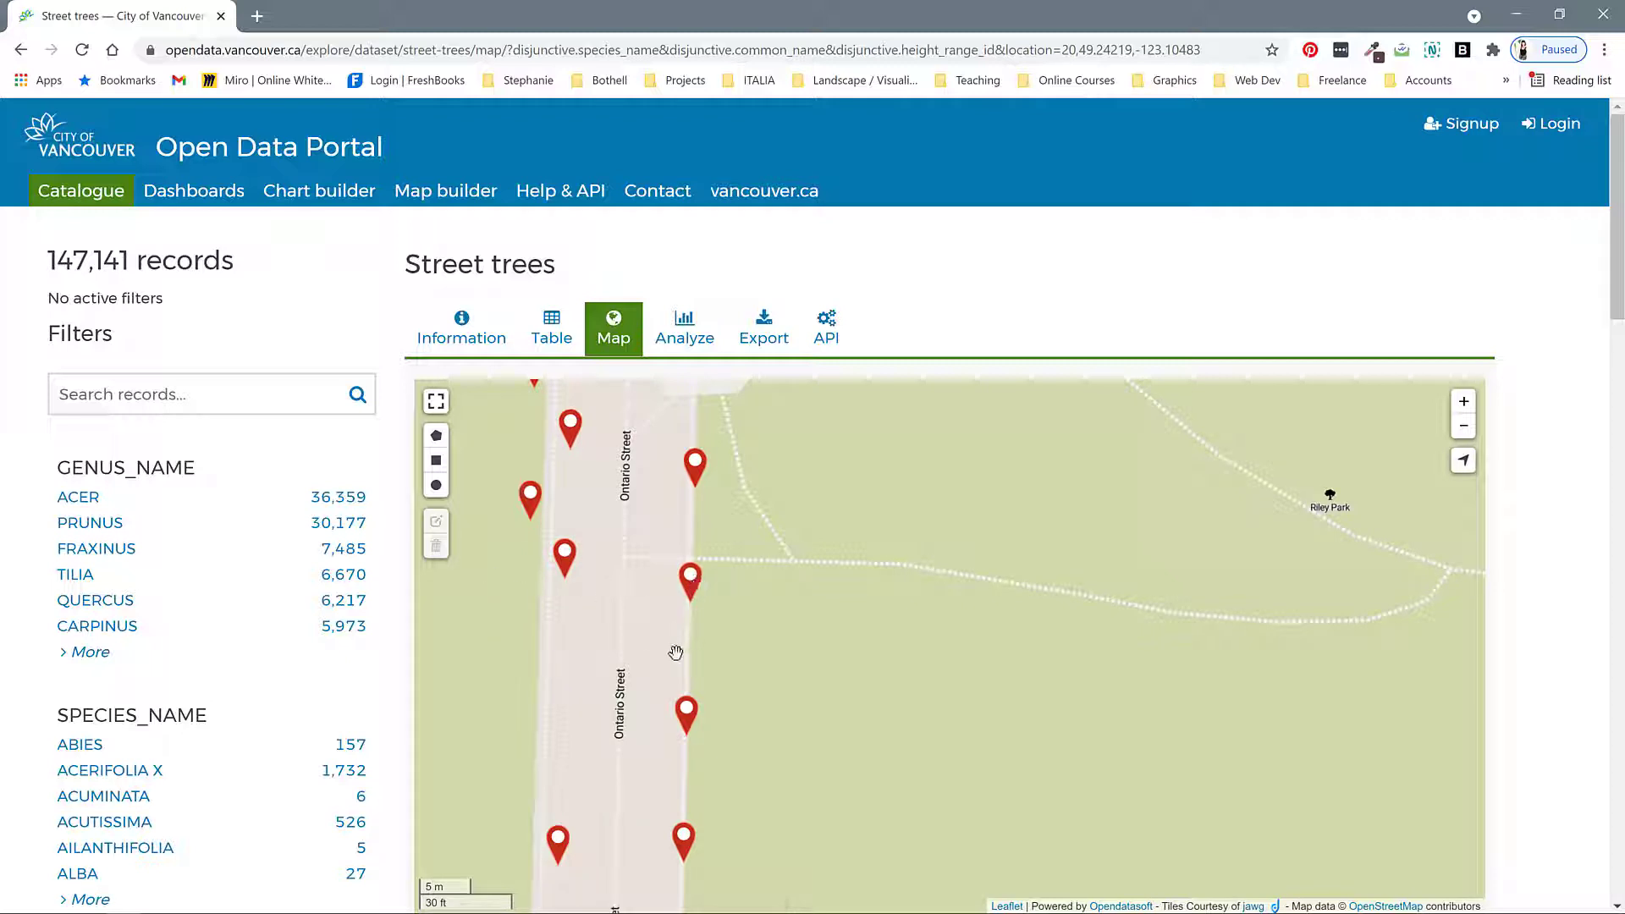
{"action": "left_click_drag", "start_coordinate": [747, 793], "coordinate": [733, 602]}
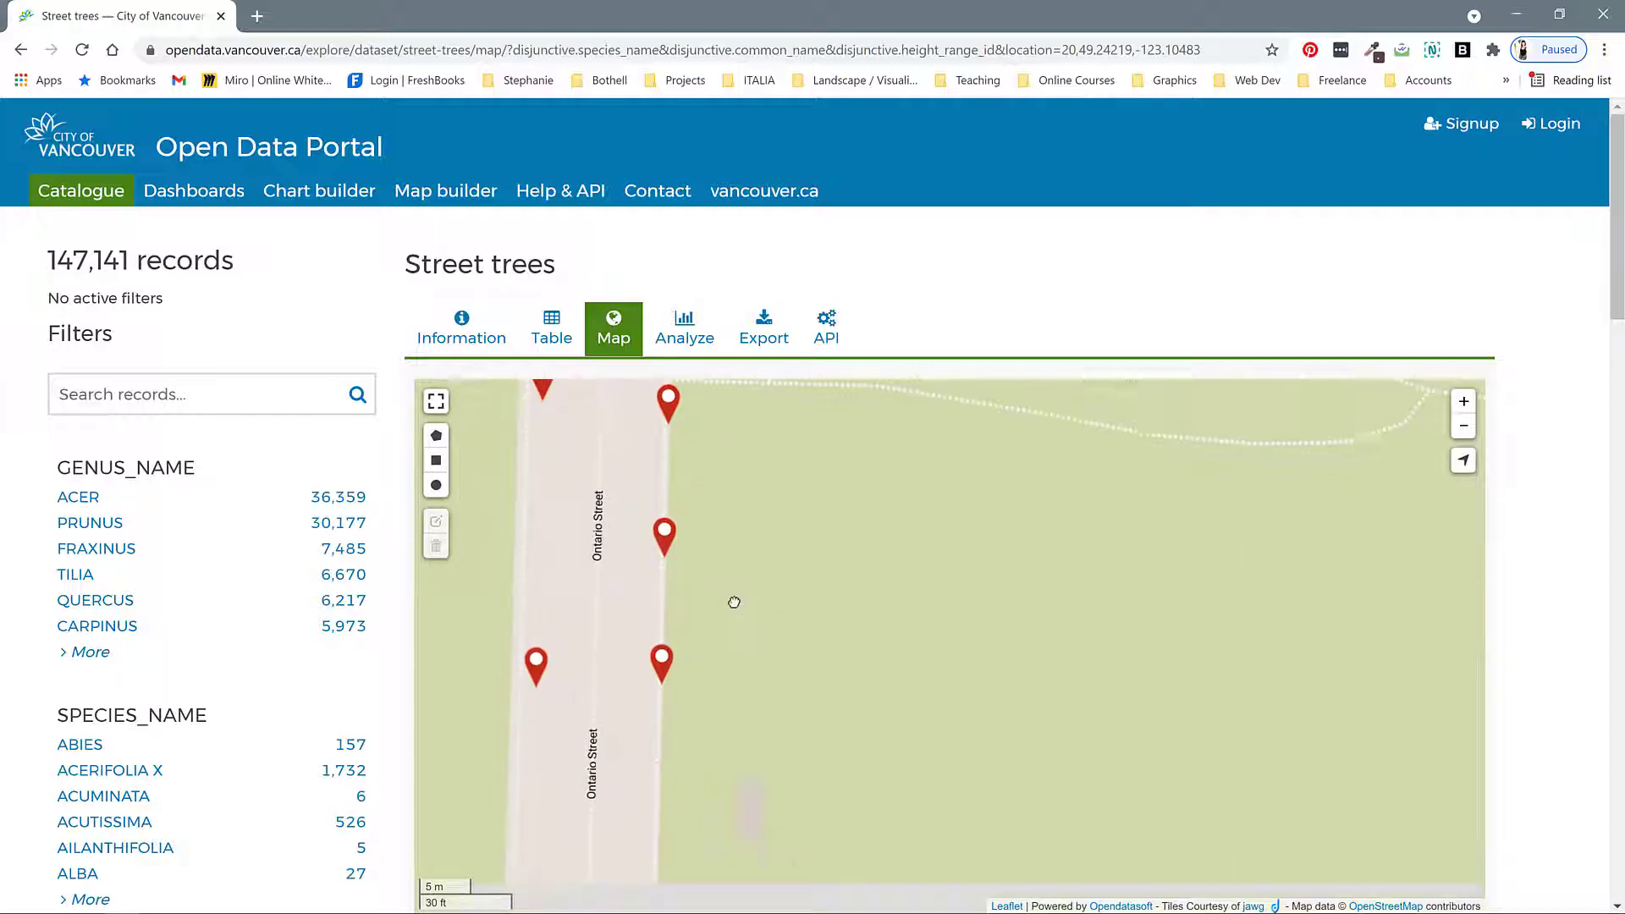
Step: Examine the record of a tree on the west side of Ontario Street, from its name and genus to its height range
{"action": "left_click", "coordinate": [544, 665]}
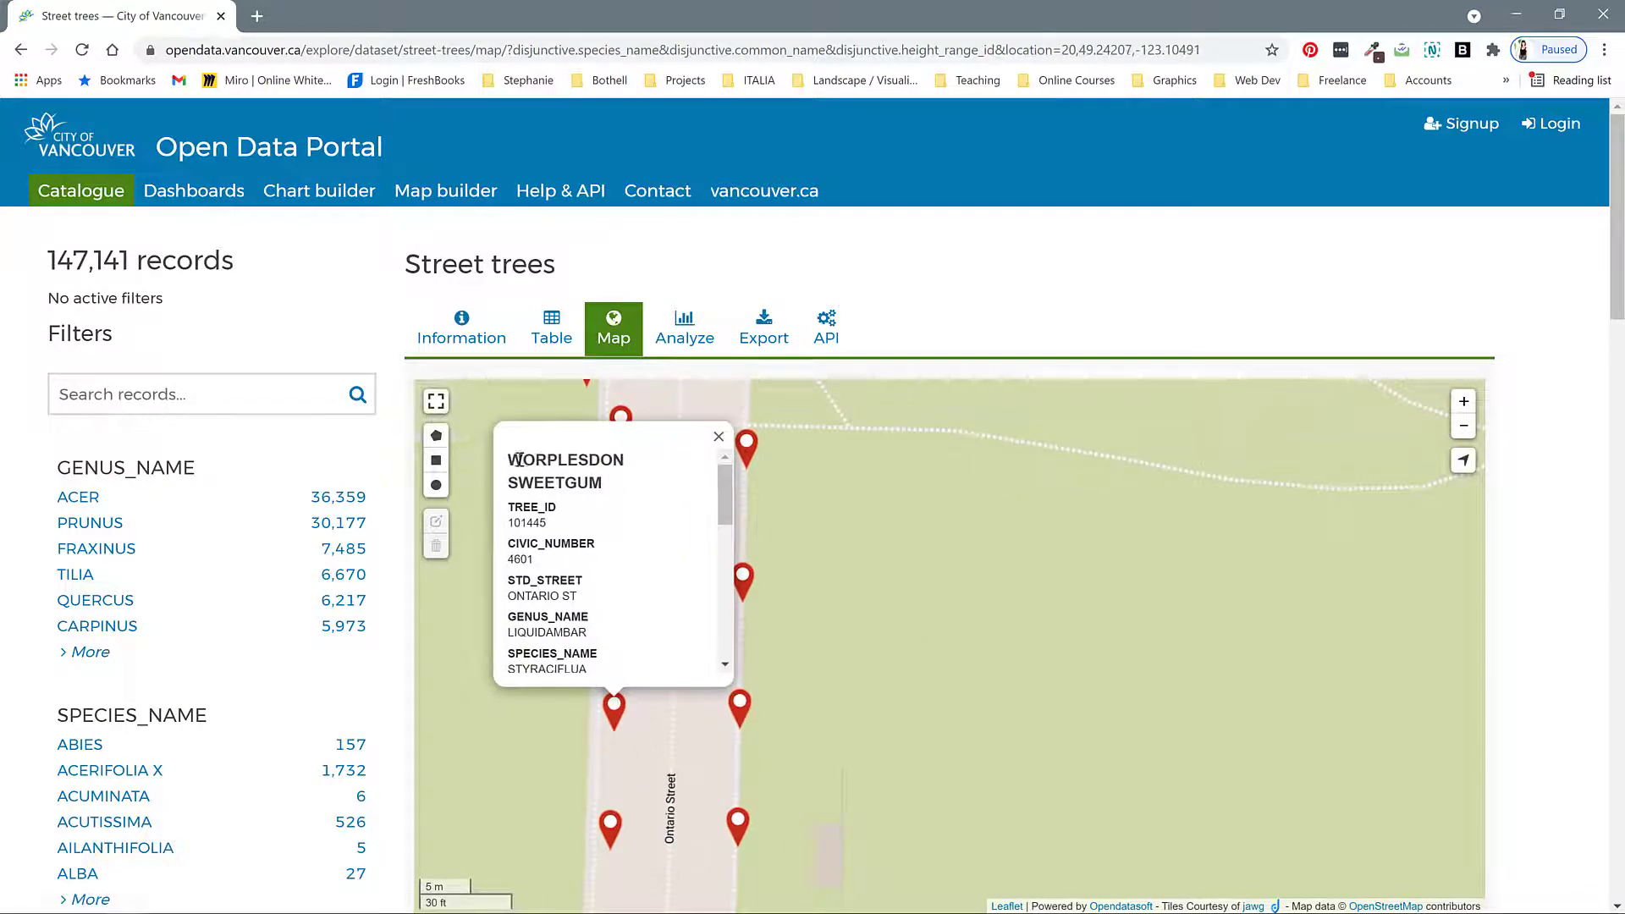
{"action": "left_click_drag", "start_coordinate": [508, 458], "coordinate": [604, 486]}
{"action": "left_click", "coordinate": [592, 549]}
{"action": "scroll", "coordinate": [531, 554], "scroll_direction": "down", "scroll_amount": 1}
{"action": "left_click_drag", "start_coordinate": [516, 522], "coordinate": [599, 546]}
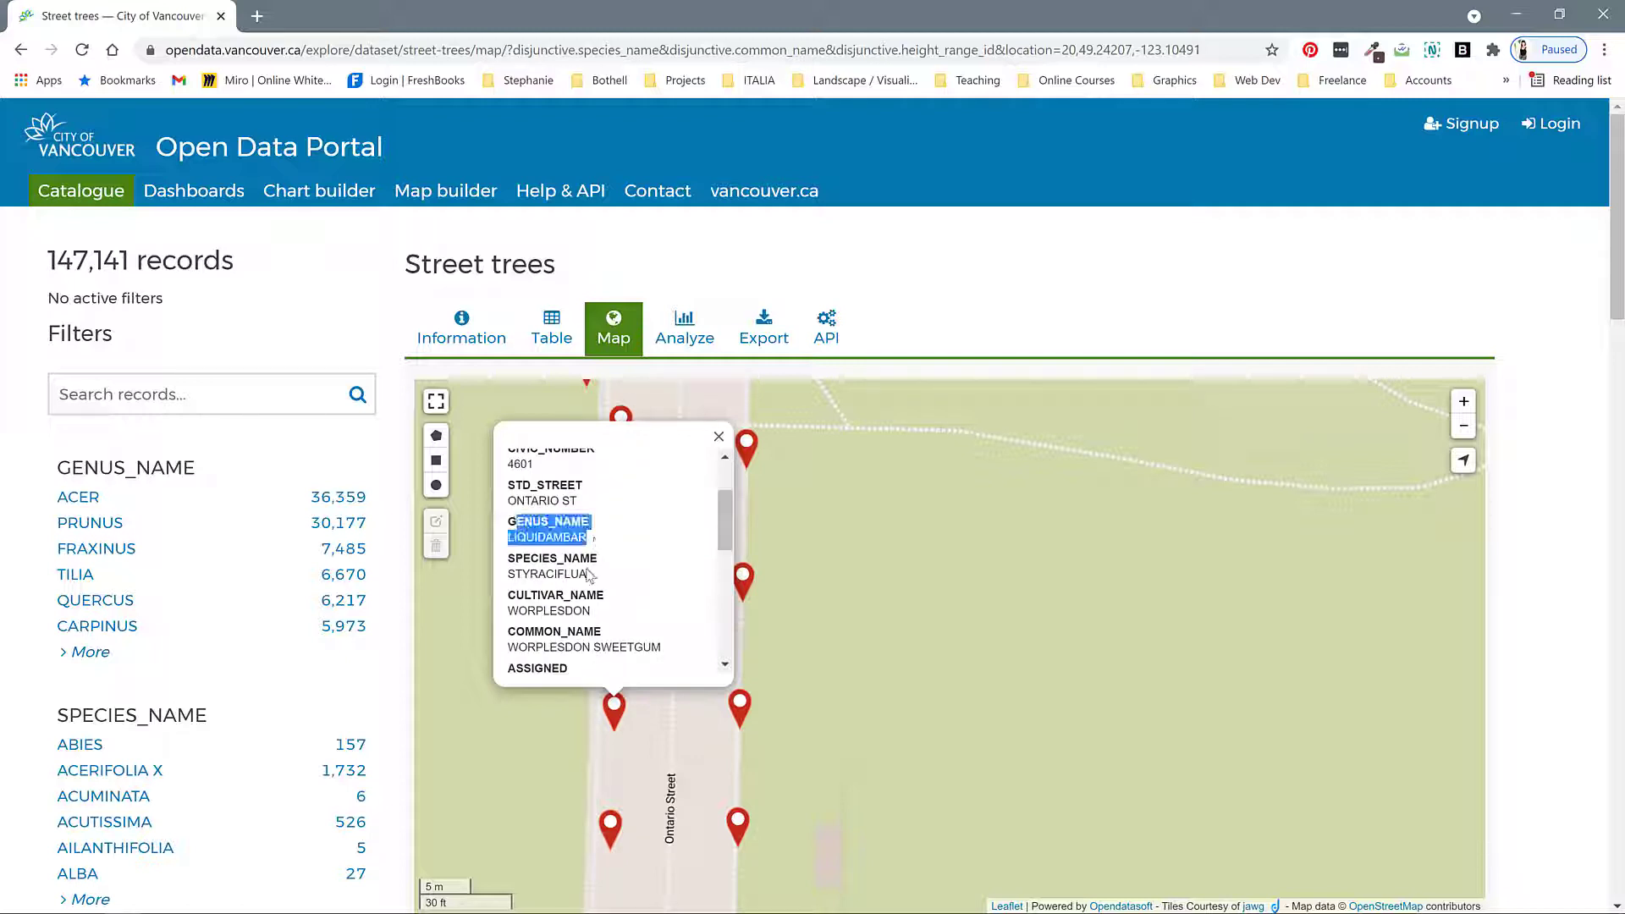
{"action": "left_click", "coordinate": [585, 578]}
{"action": "scroll", "coordinate": [593, 602], "scroll_direction": "down", "scroll_amount": 2}
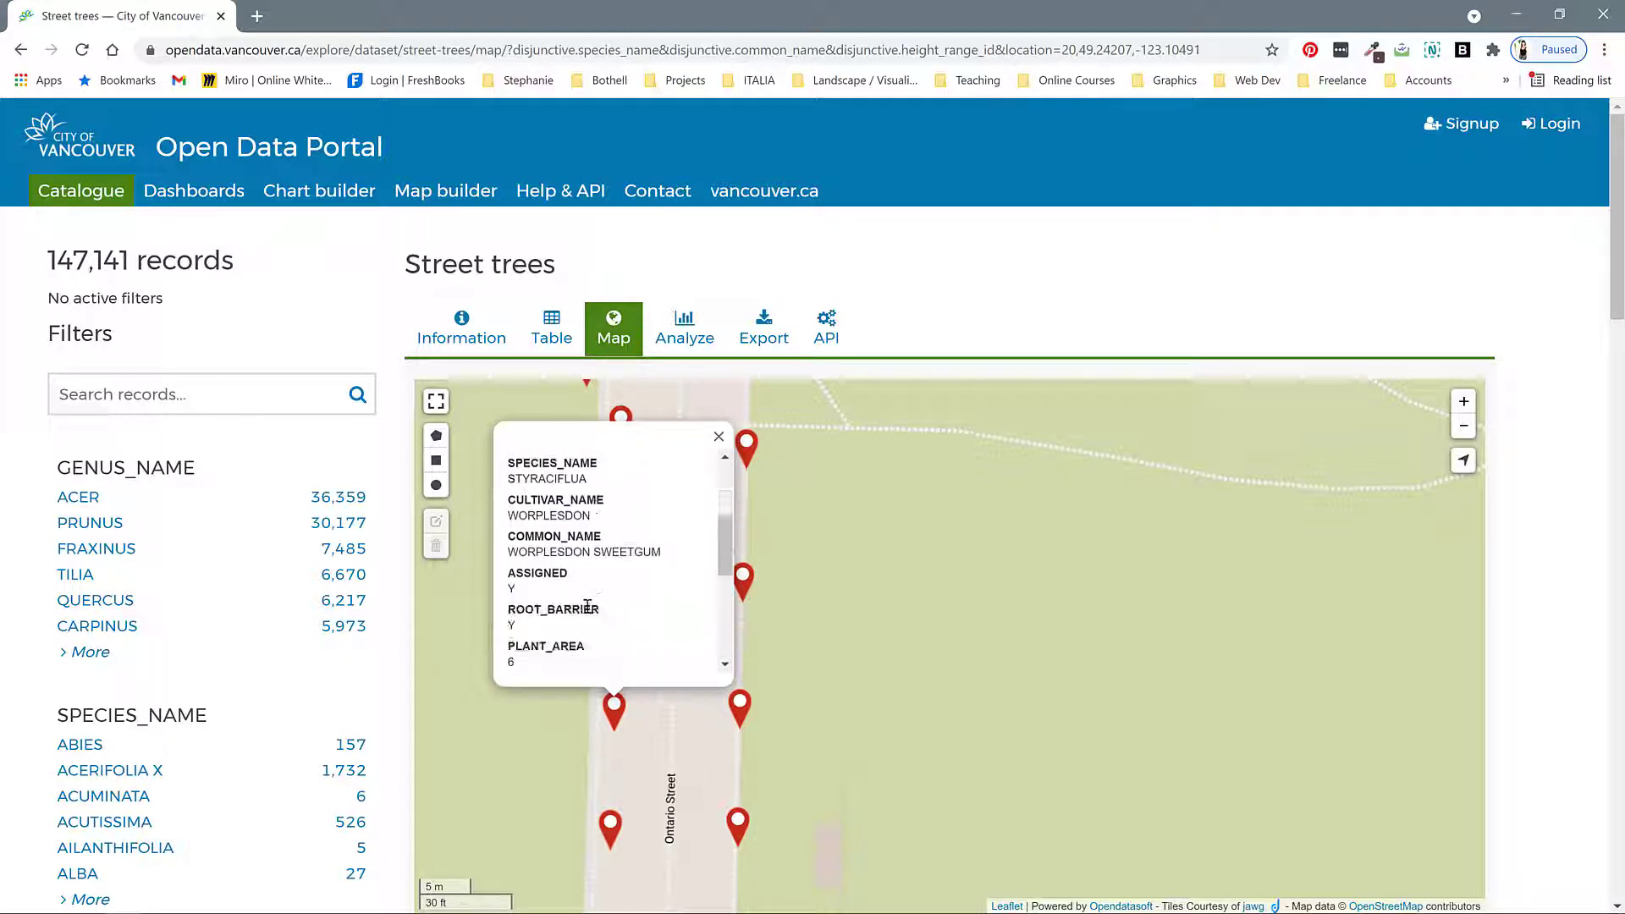
{"action": "scroll", "coordinate": [559, 551], "scroll_direction": "down", "scroll_amount": 1}
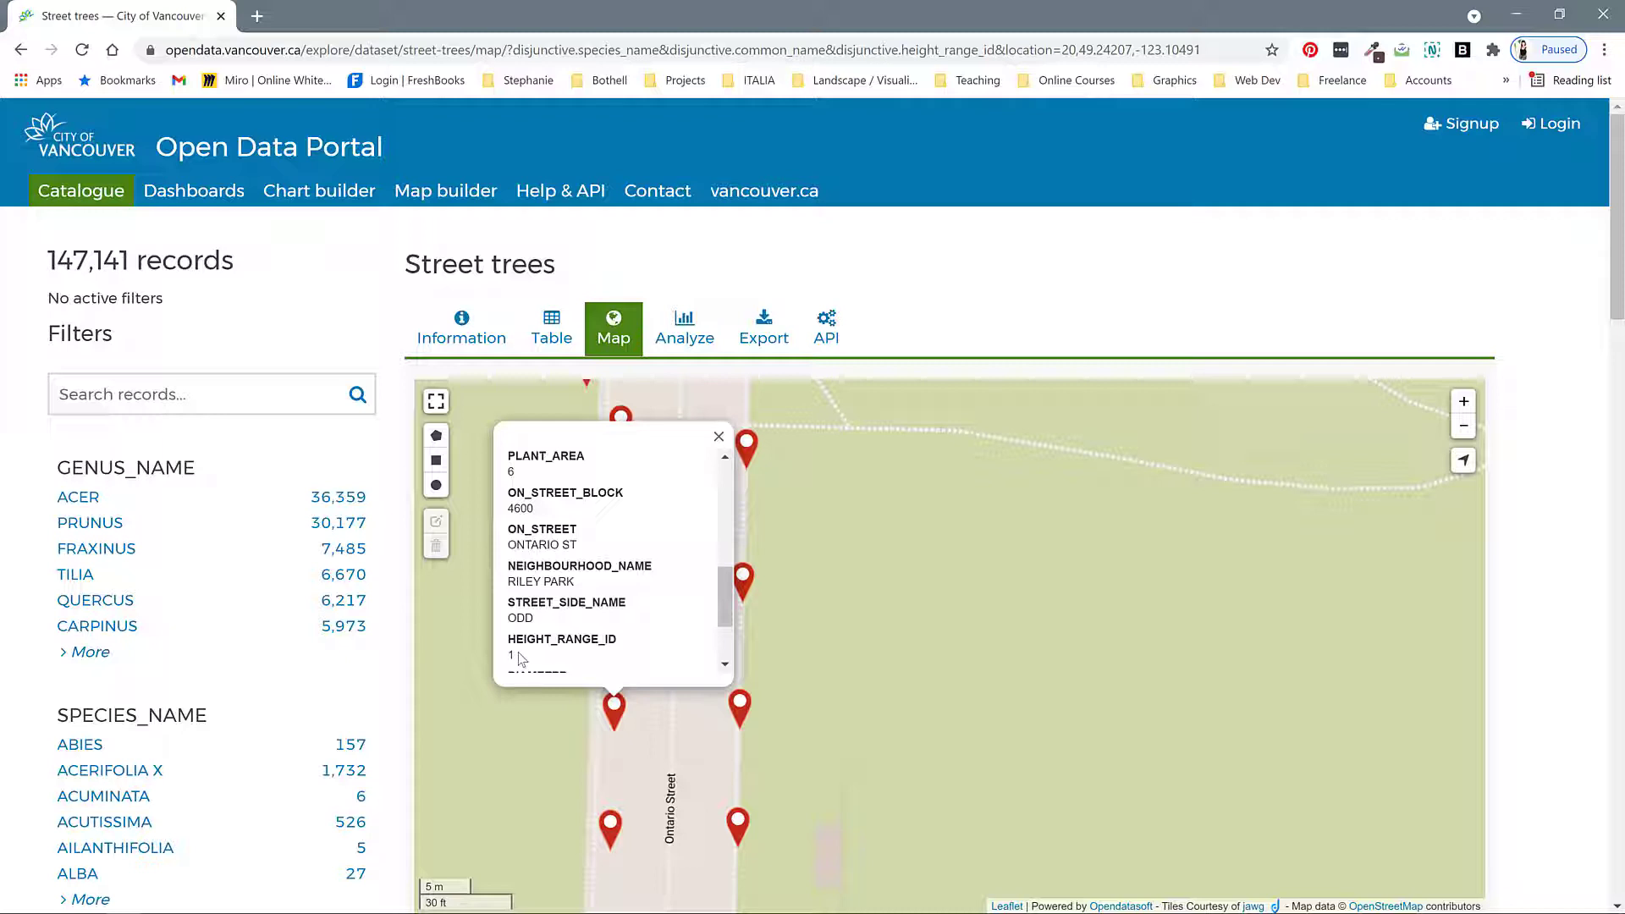
{"action": "scroll", "coordinate": [568, 637], "scroll_direction": "up", "scroll_amount": 1}
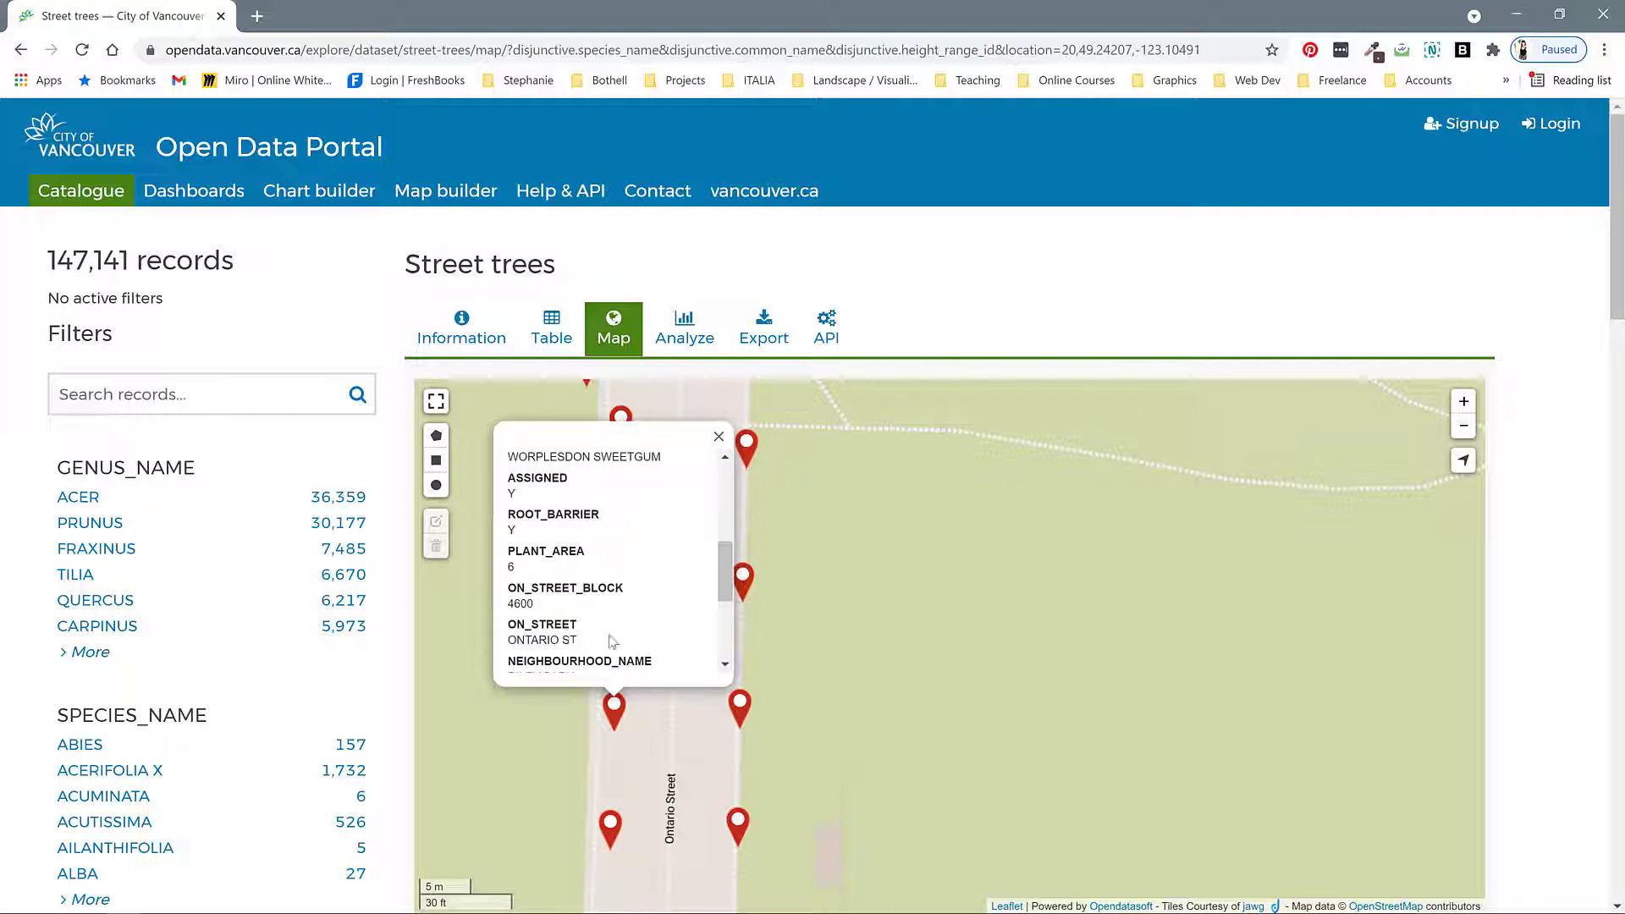
Step: Examine the record of the tree across Ontario Street on the park side, and open the westernmost tree record south of East 32nd Avenue
{"action": "left_click", "coordinate": [741, 709]}
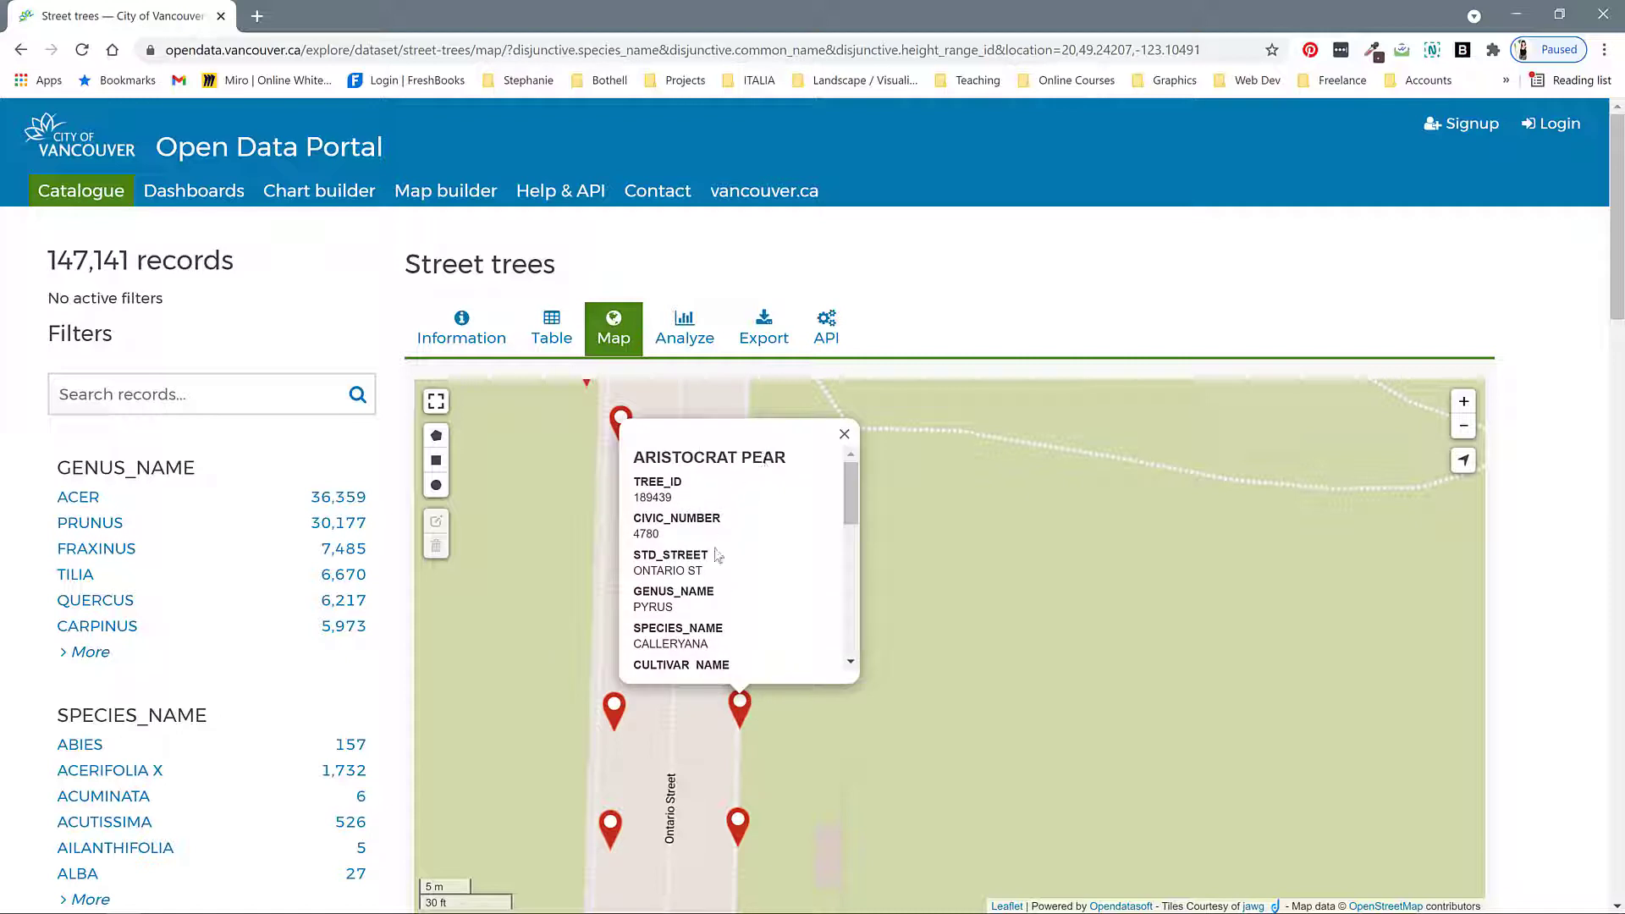
{"action": "scroll", "coordinate": [716, 554], "scroll_direction": "down", "scroll_amount": 6}
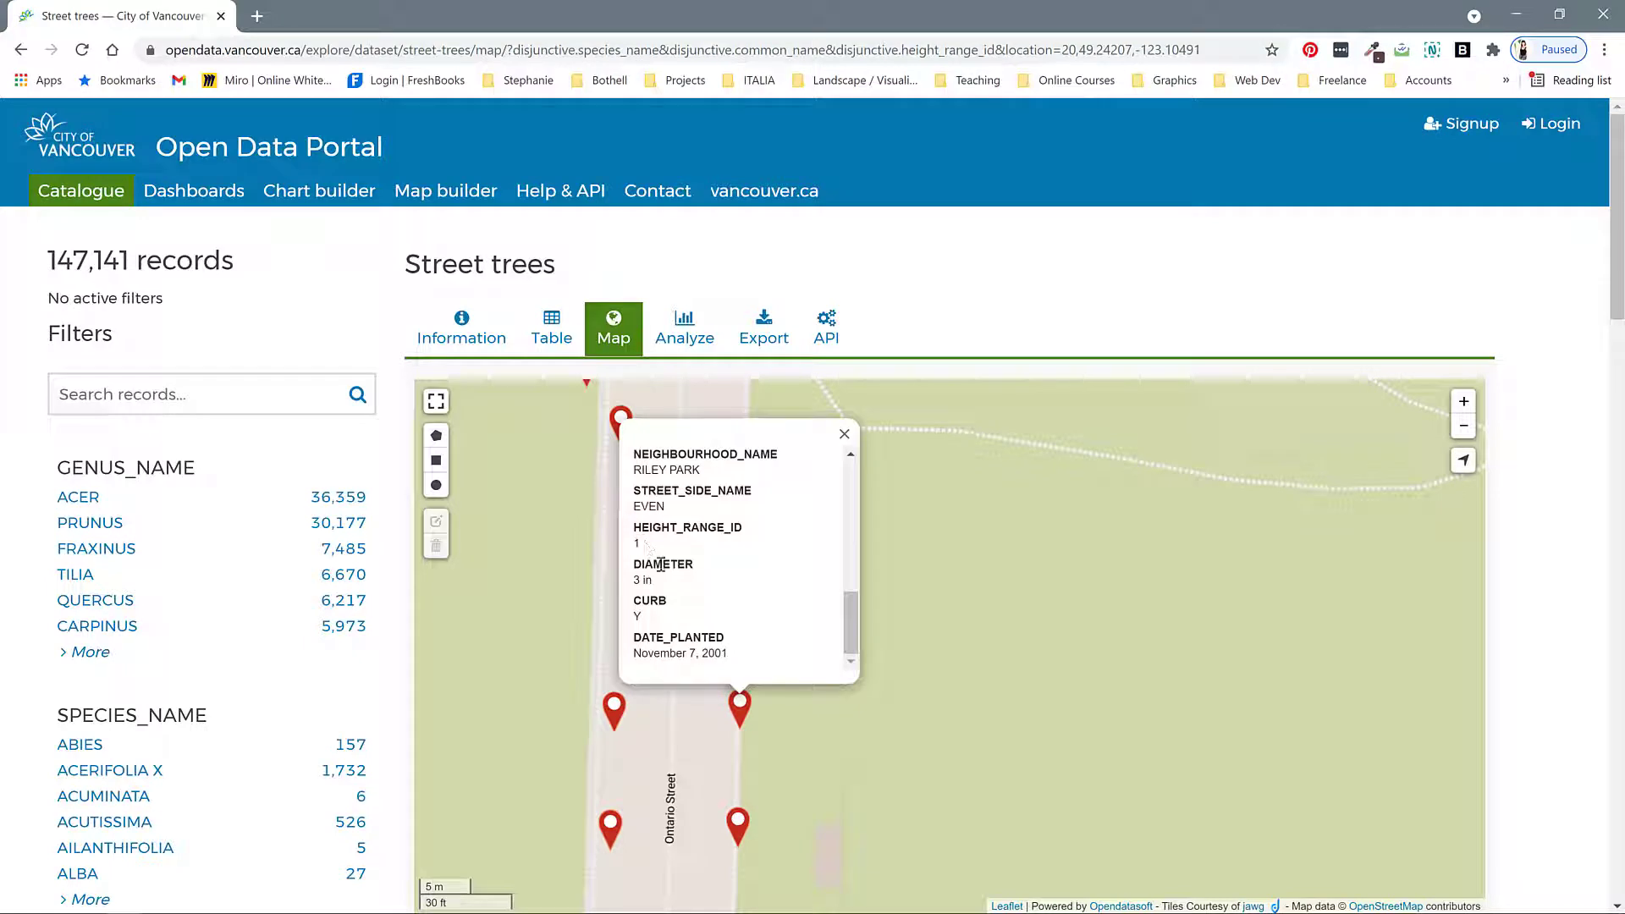
{"action": "left_click_drag", "start_coordinate": [1203, 747], "coordinate": [841, 739]}
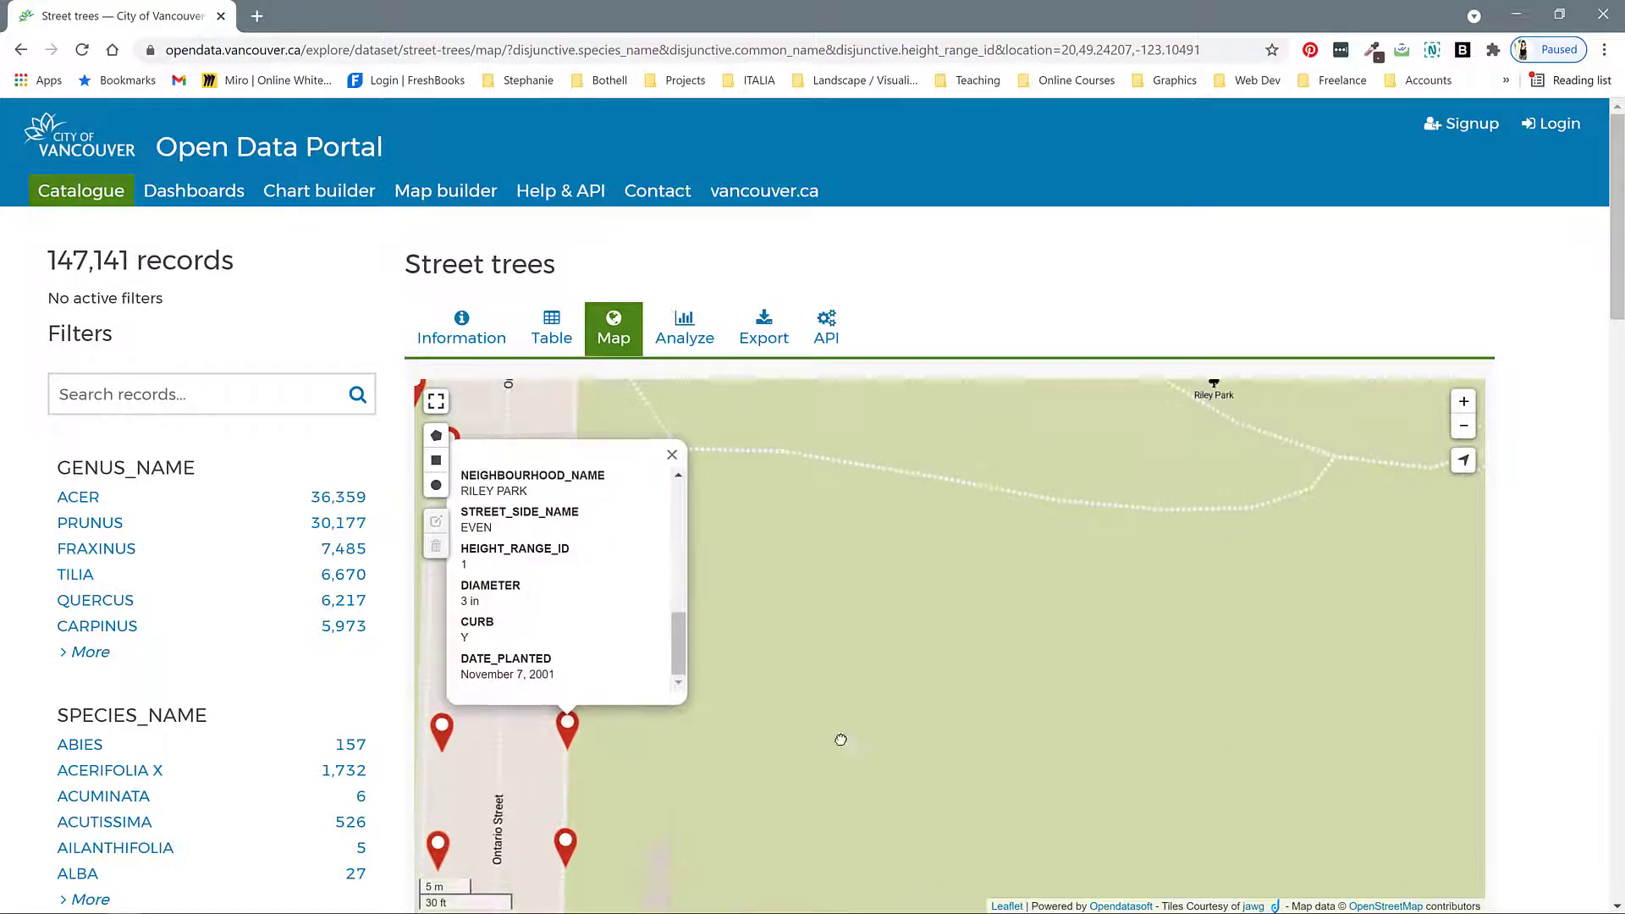
{"action": "left_click_drag", "start_coordinate": [1287, 758], "coordinate": [762, 747]}
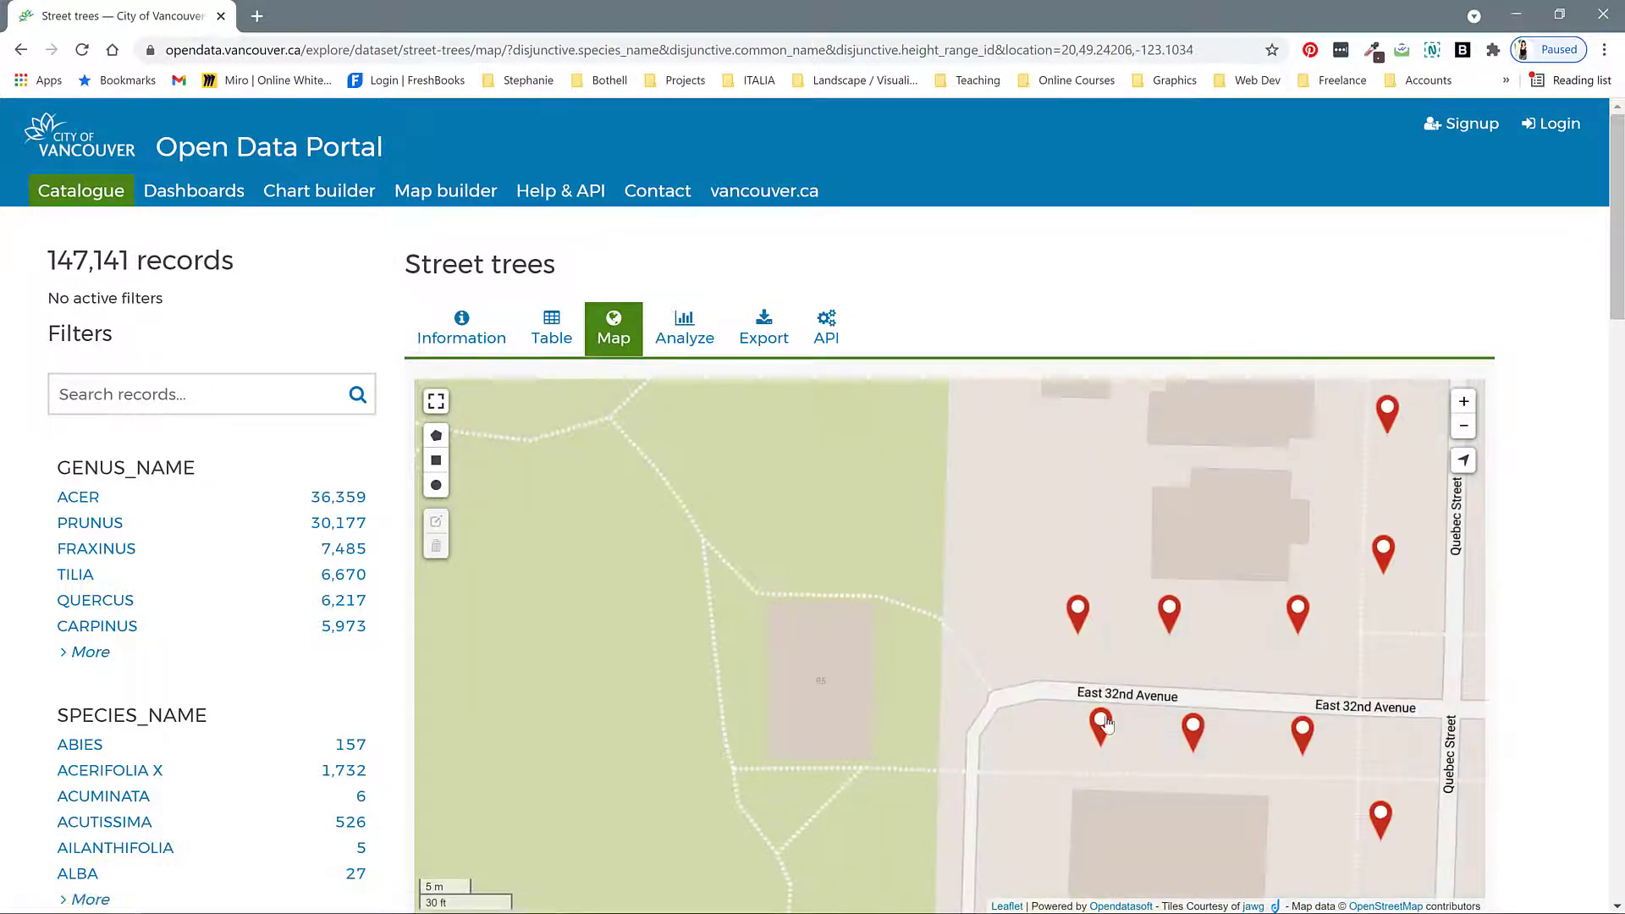
{"action": "left_click", "coordinate": [1103, 725]}
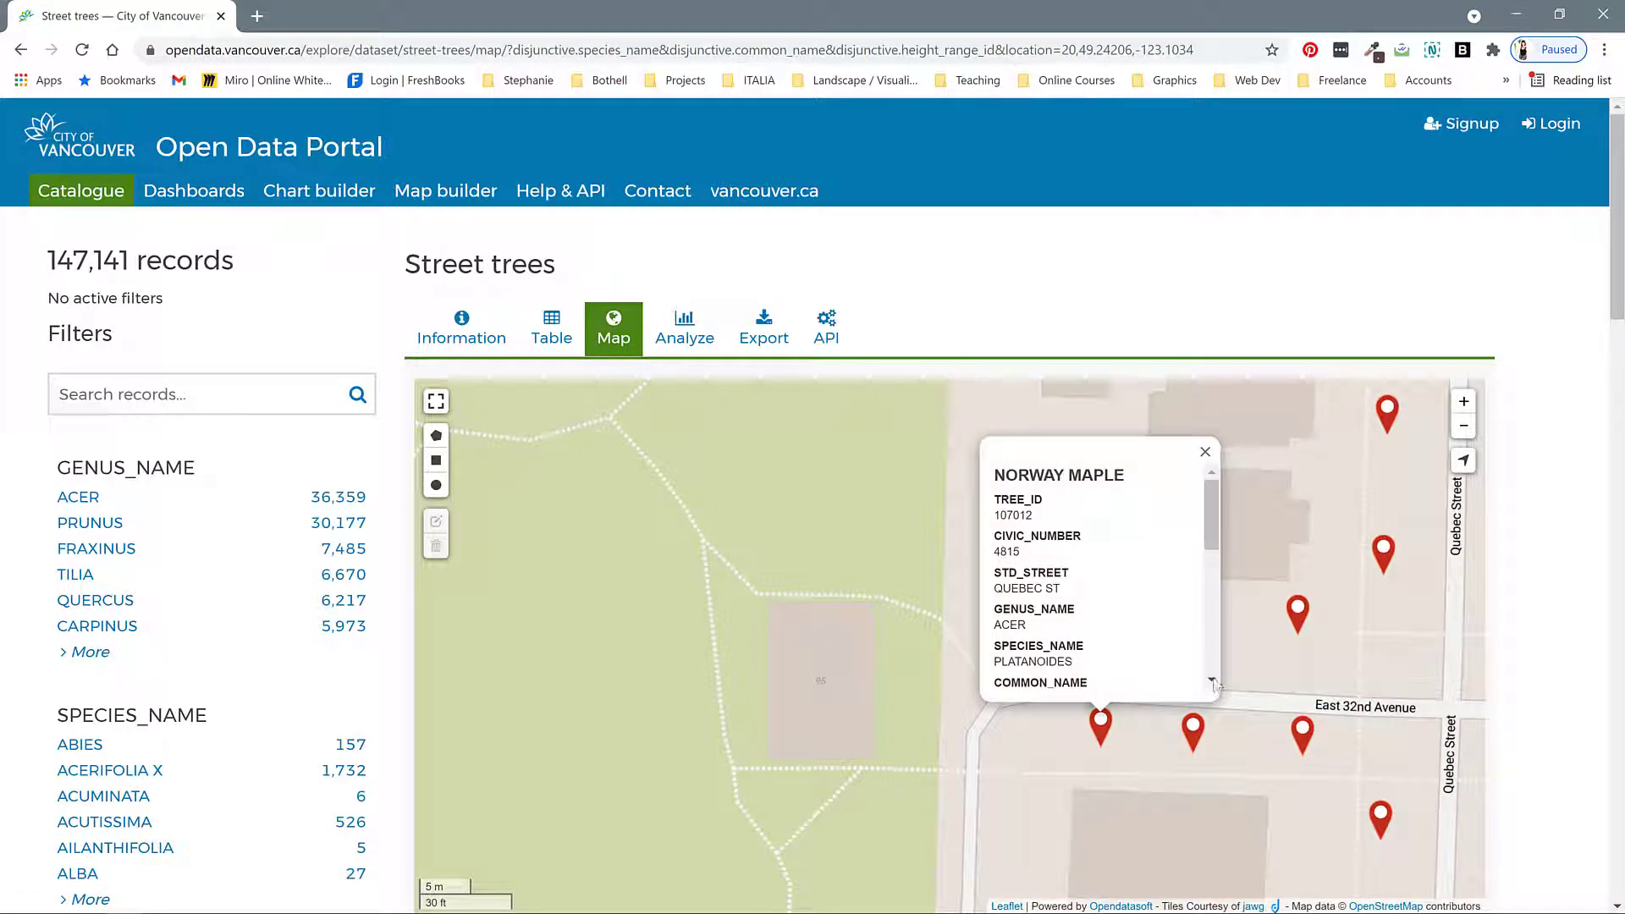